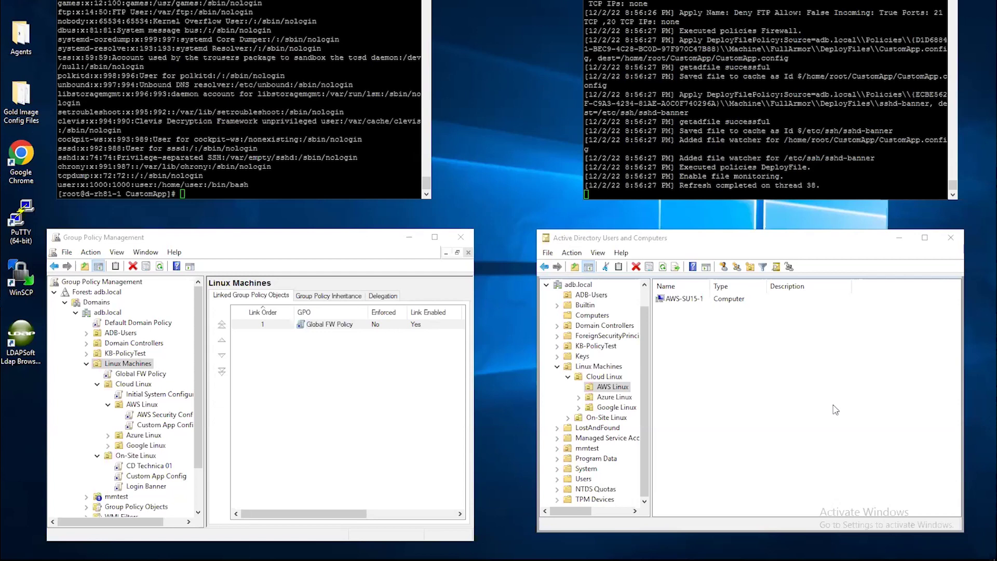
Step: Browse Linux Machines and On-Site Linux, then show the adb.local Users container
{"action": "left_click", "coordinate": [605, 367]}
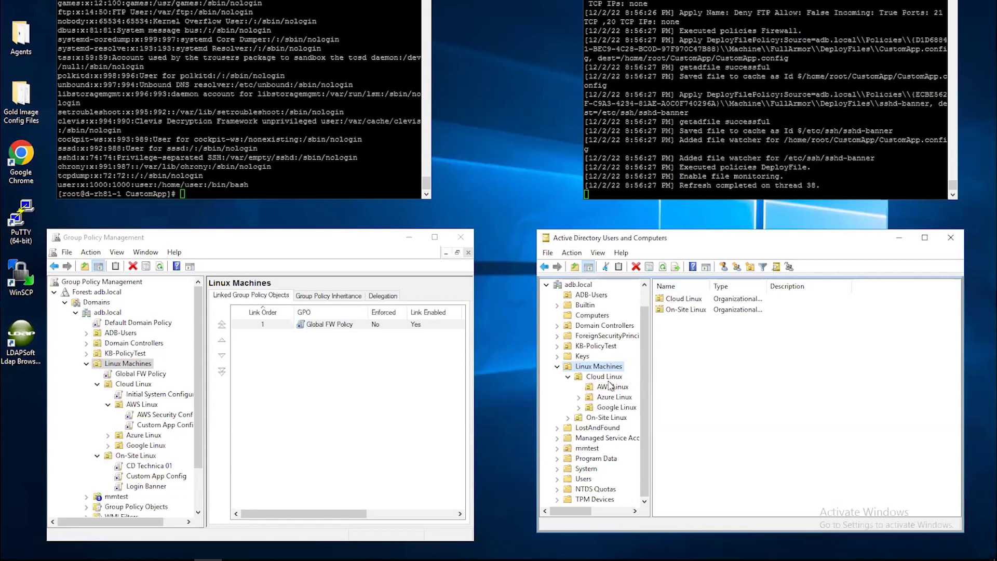
{"action": "left_click", "coordinate": [613, 418]}
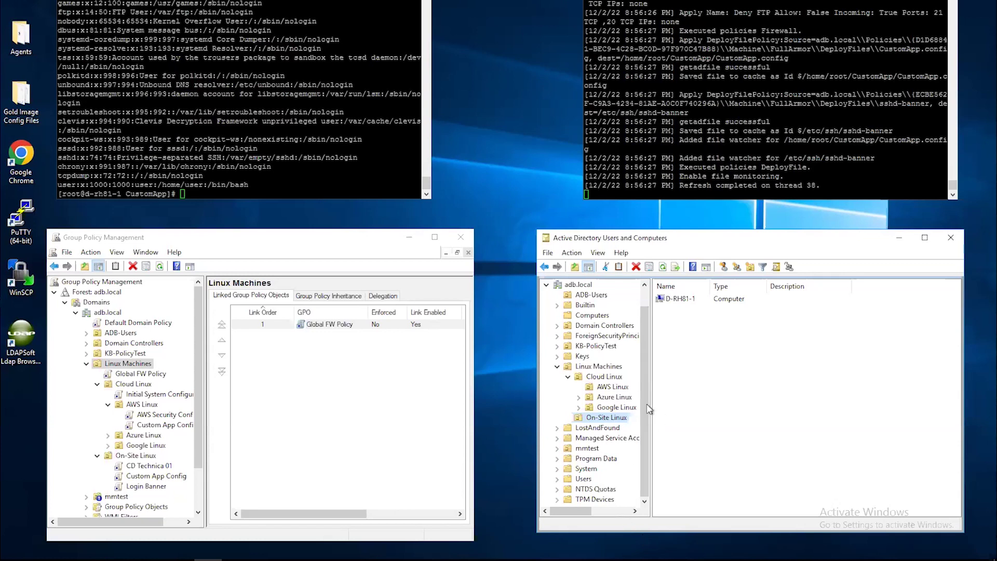
{"action": "scroll", "coordinate": [640, 384], "scroll_direction": "up", "scroll_amount": 1}
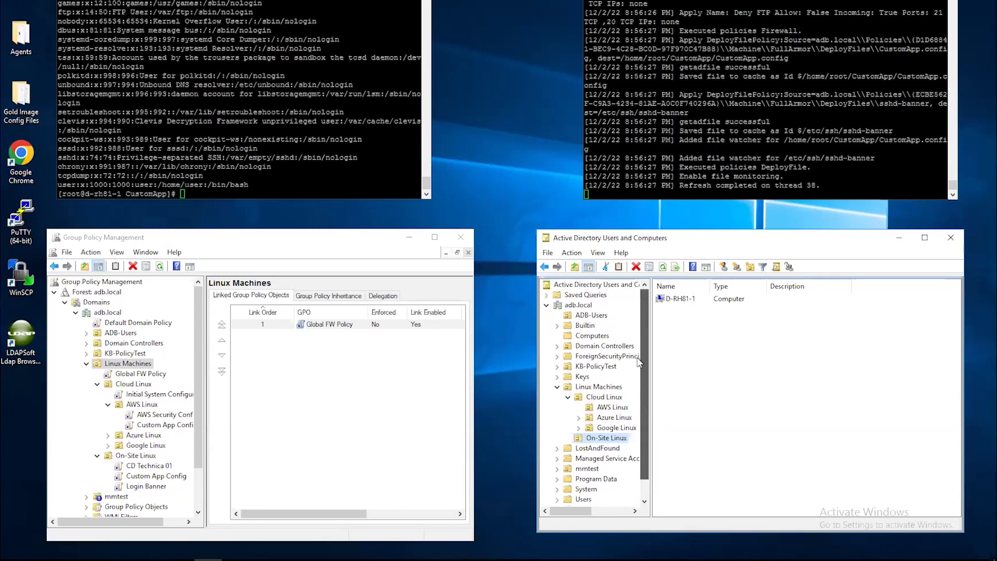
{"action": "scroll", "coordinate": [639, 362], "scroll_direction": "down", "scroll_amount": 1}
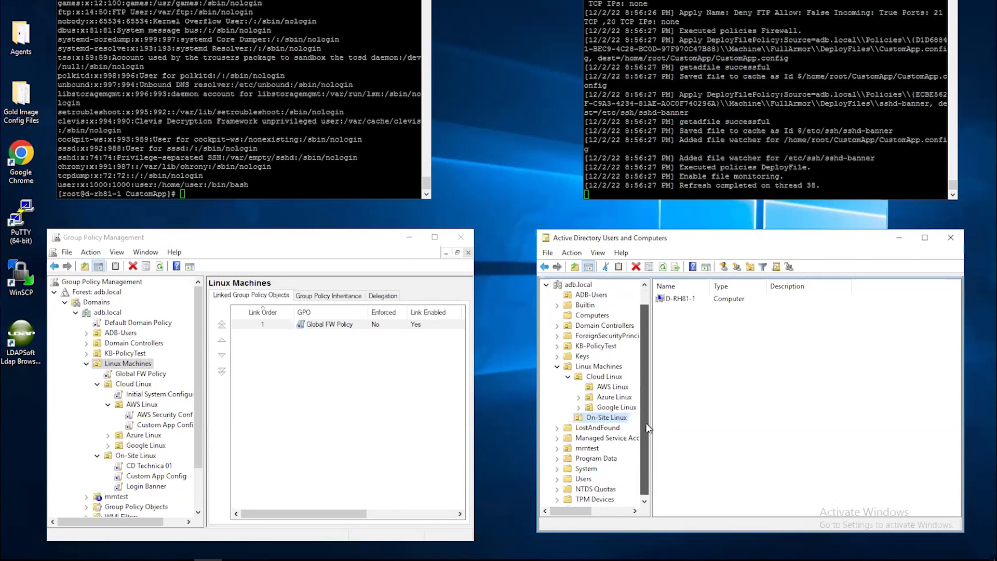
{"action": "left_click", "coordinate": [585, 479]}
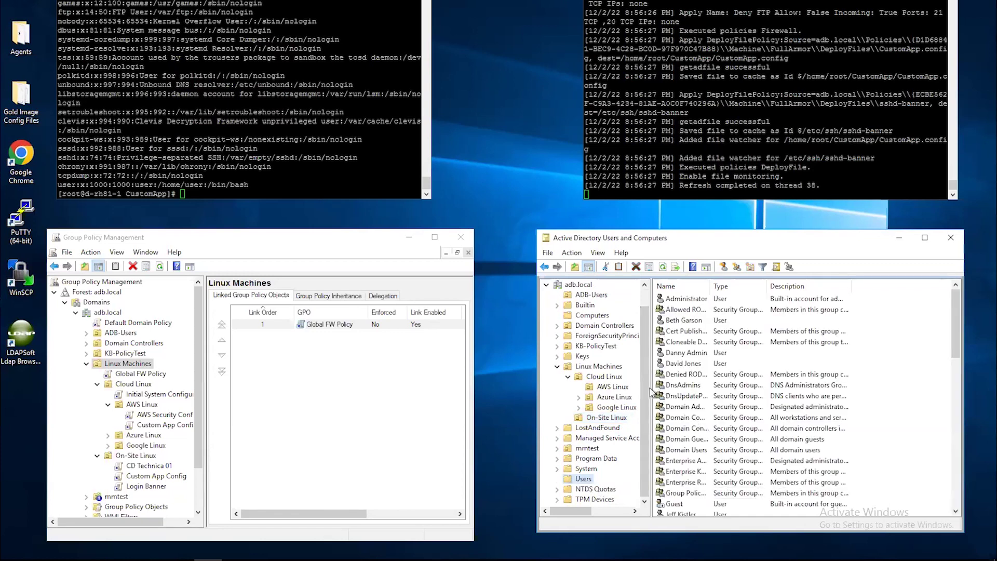
Step: Widen the Name column of the account list and scroll through the accounts
{"action": "left_click_drag", "start_coordinate": [955, 301], "coordinate": [953, 310]}
{"action": "left_click_drag", "start_coordinate": [720, 282], "coordinate": [743, 283]}
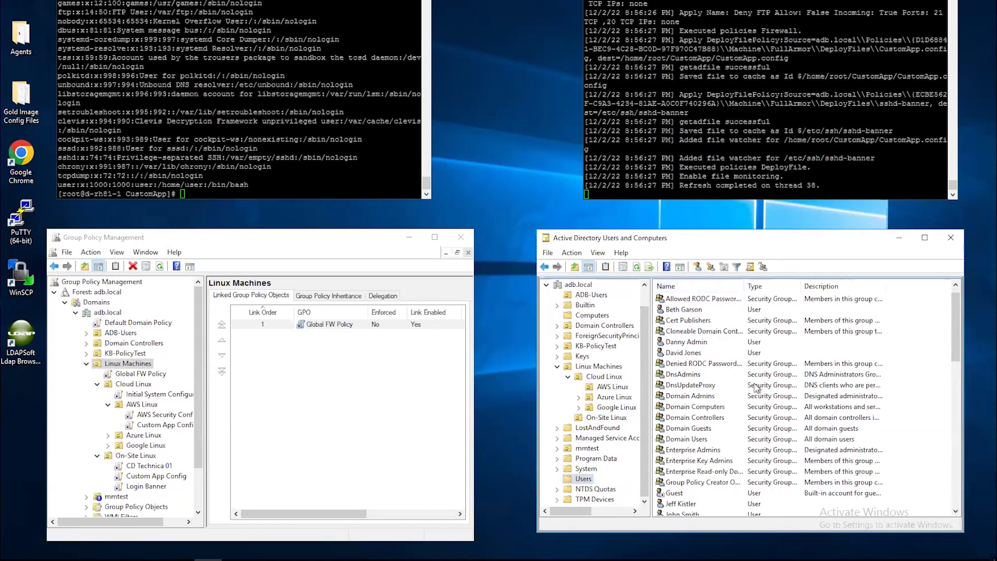
{"action": "scroll", "coordinate": [757, 388], "scroll_direction": "down", "scroll_amount": 3}
{"action": "scroll", "coordinate": [757, 388], "scroll_direction": "down", "scroll_amount": 10}
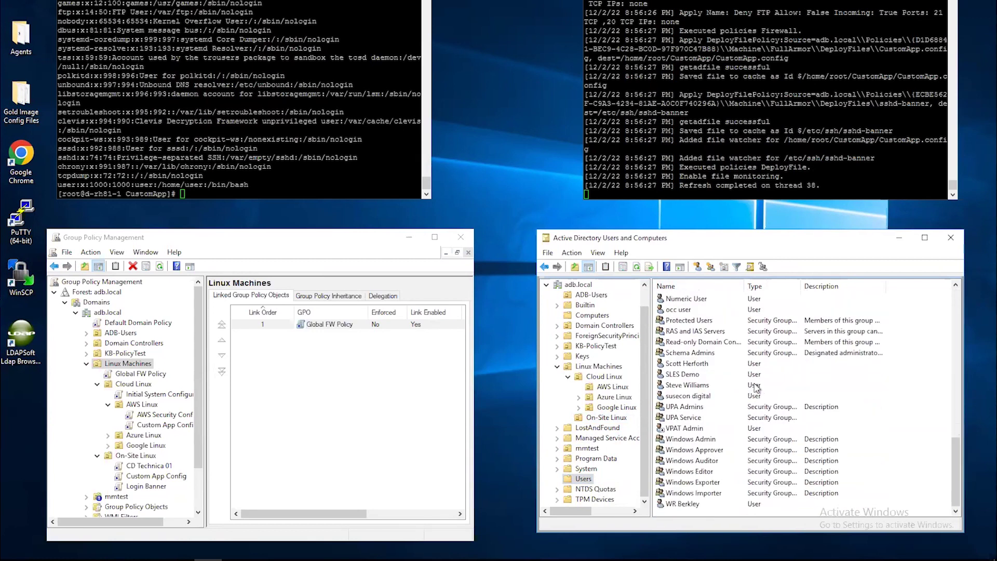
{"action": "scroll", "coordinate": [757, 389], "scroll_direction": "up", "scroll_amount": 12}
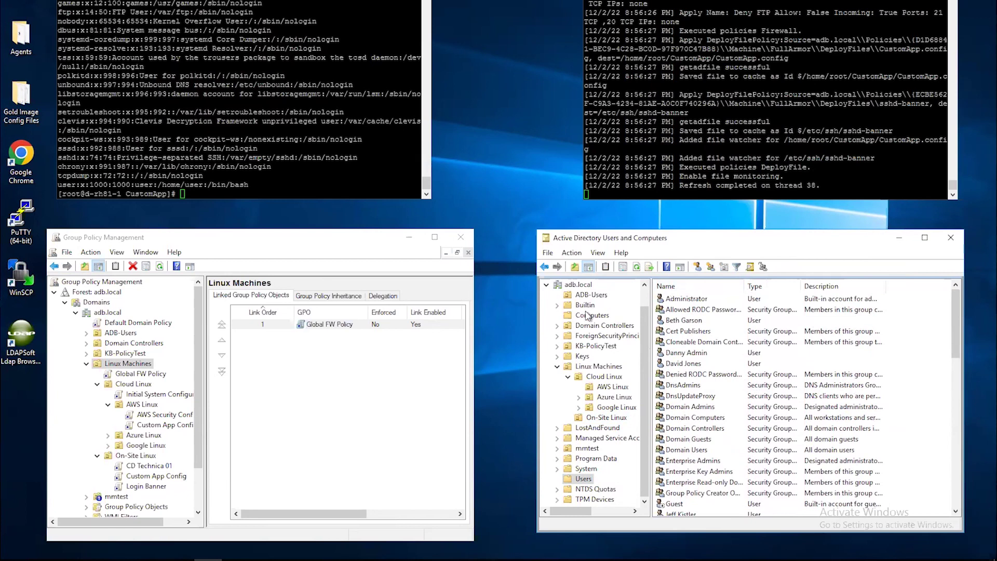
Step: In ADB-Users, check an admin user's logon name on the Account tab, then close Properties
{"action": "left_click", "coordinate": [591, 296]}
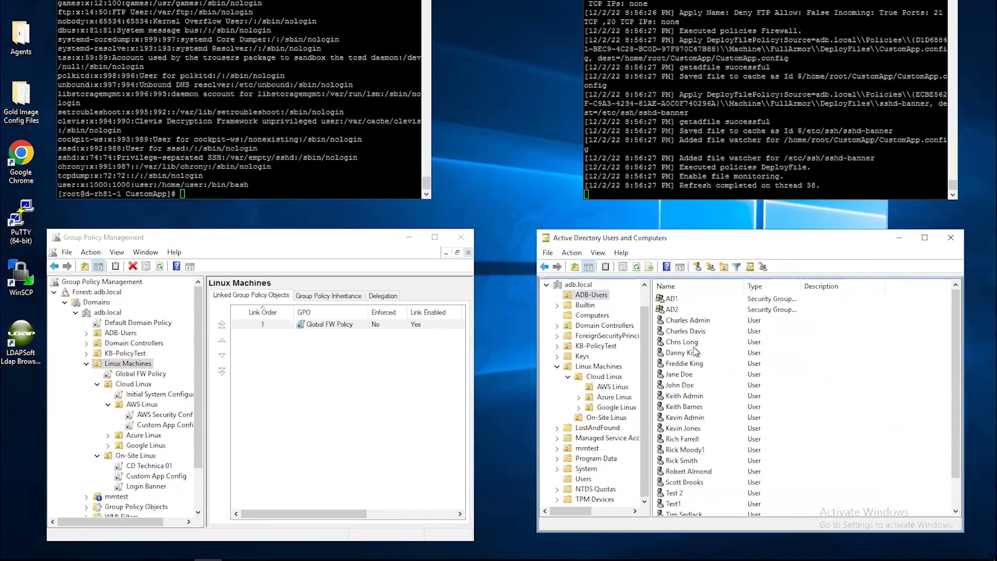
{"action": "left_click", "coordinate": [694, 321]}
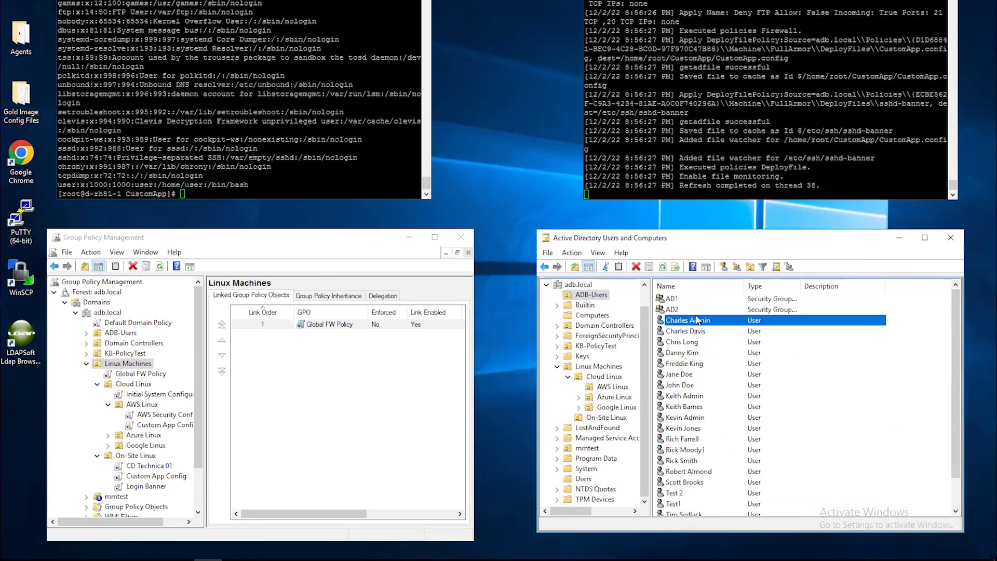
{"action": "right_click", "coordinate": [696, 321]}
{"action": "right_click", "coordinate": [681, 320]}
{"action": "right_click", "coordinate": [681, 320]}
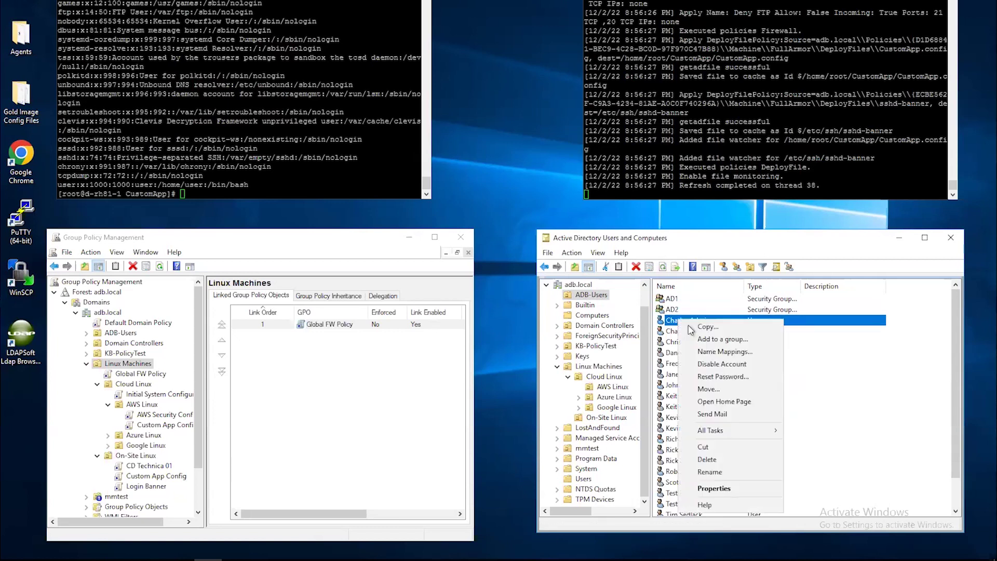
{"action": "left_click", "coordinate": [724, 491]}
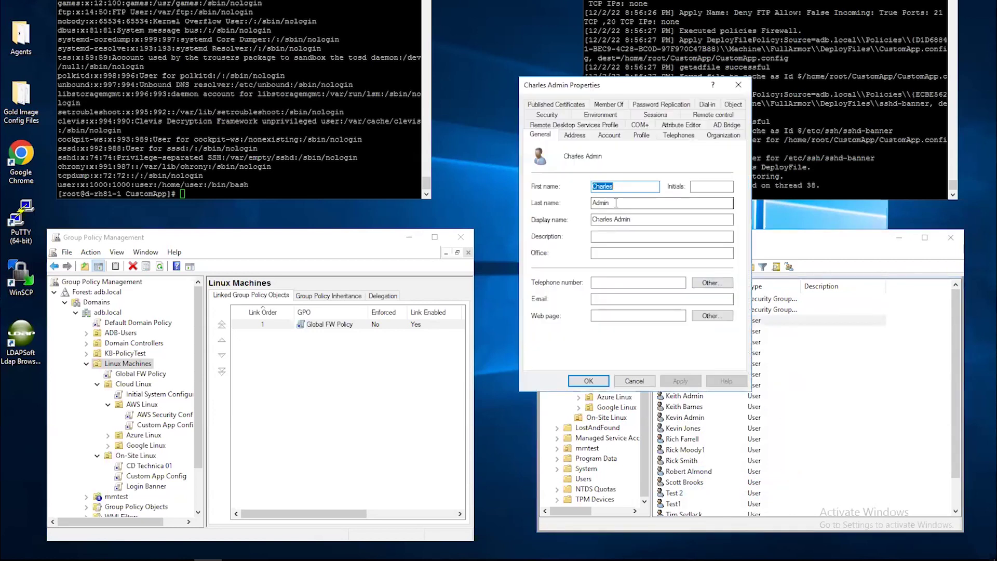
{"action": "left_click", "coordinate": [615, 136]}
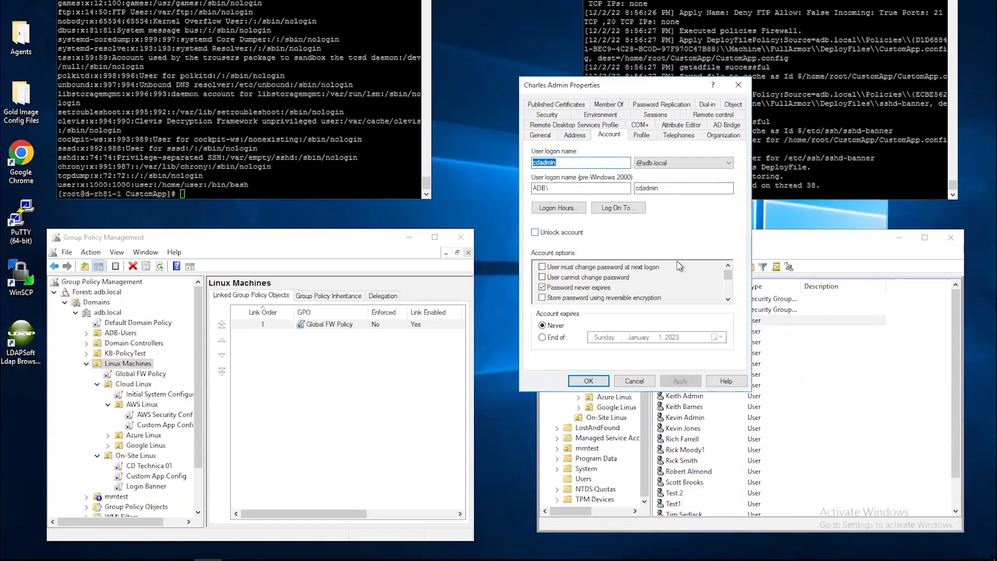
{"action": "left_click", "coordinate": [738, 84]}
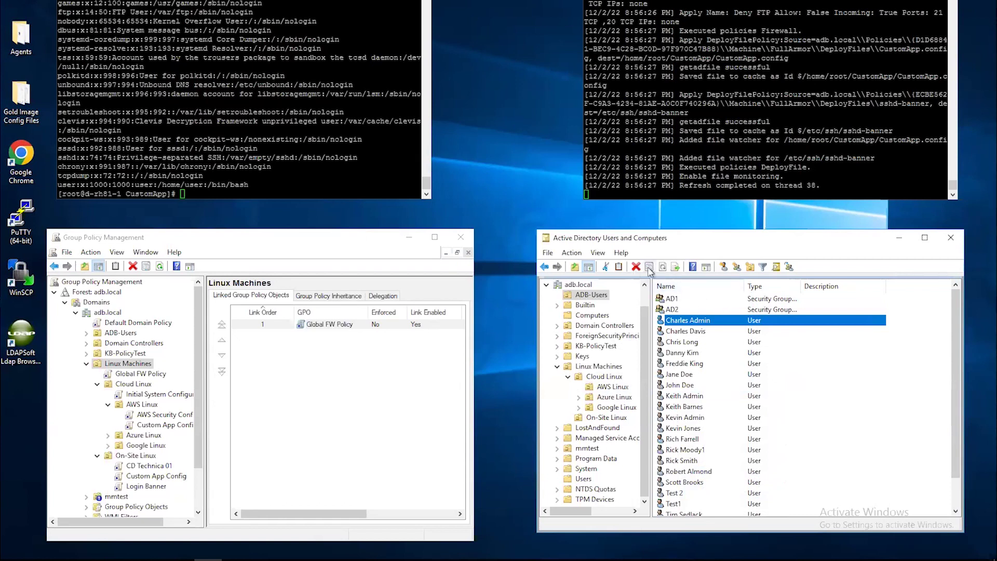
Step: Start a new ADB-Users user, entering its first and last names and logon name cdadmin02
{"action": "left_click", "coordinate": [723, 267]}
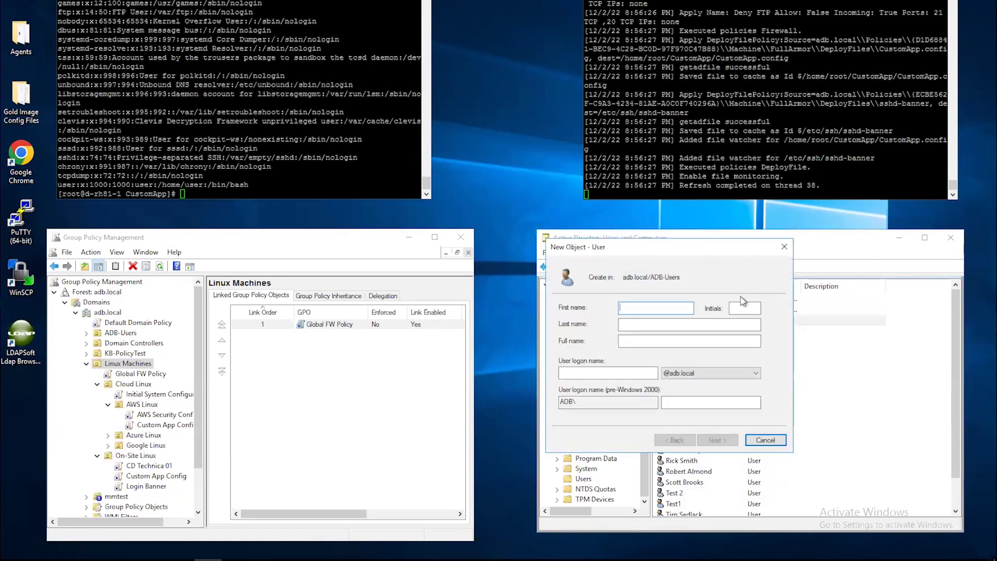
{"action": "key", "text": "Tab"}
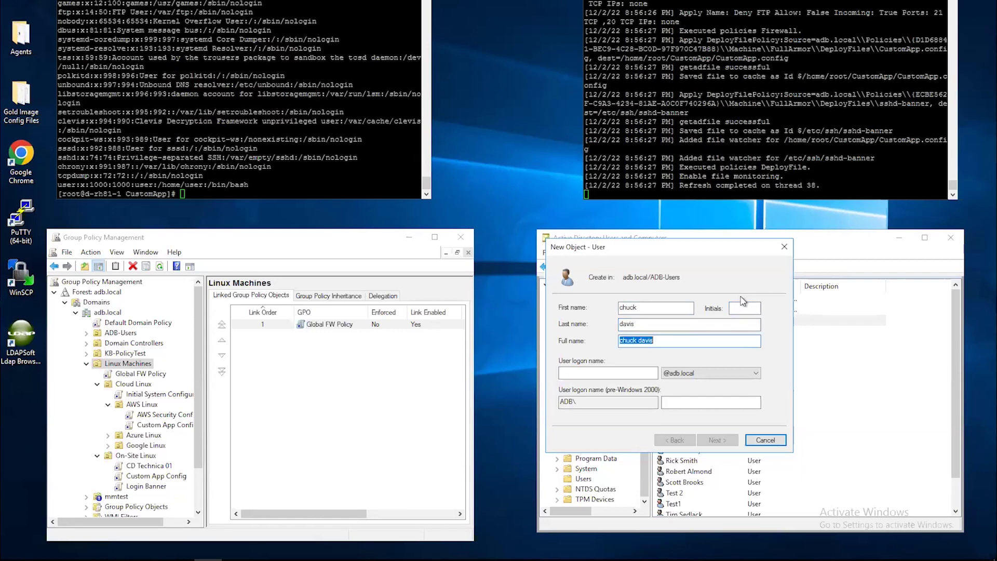
{"action": "left_click", "coordinate": [576, 372]}
{"action": "type", "text": "chu"}
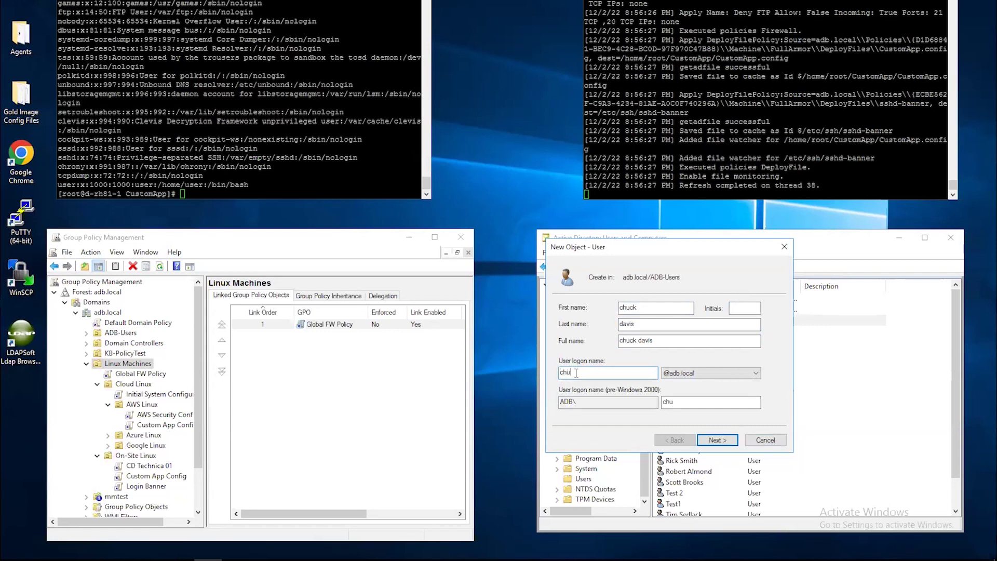
{"action": "key", "text": "BackSpace"}
{"action": "key", "text": "BackSpace"}
{"action": "type", "text": "dadmin02"}
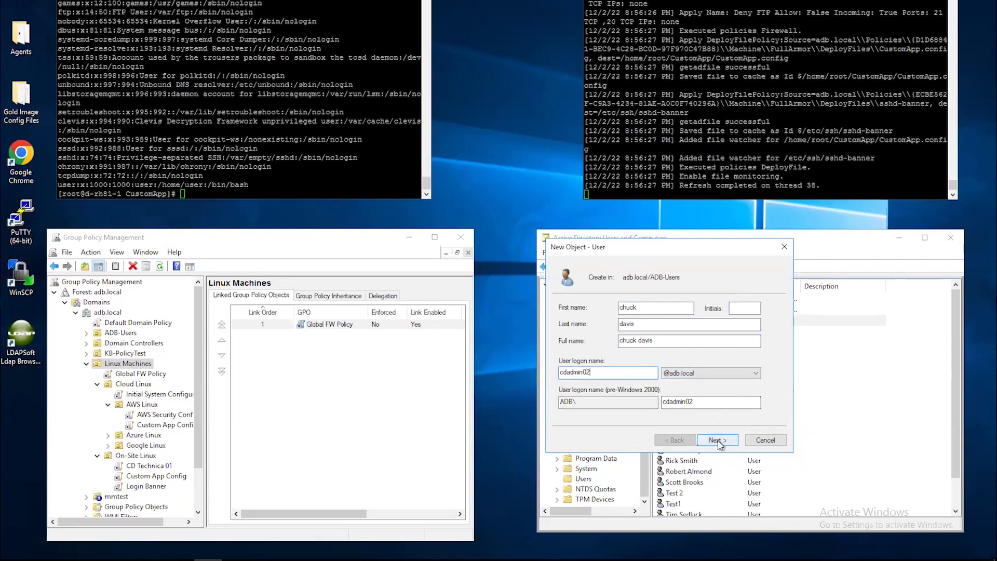
Step: Set the user's password without requiring a change at next logon, and finish creating it
{"action": "left_click", "coordinate": [720, 441]}
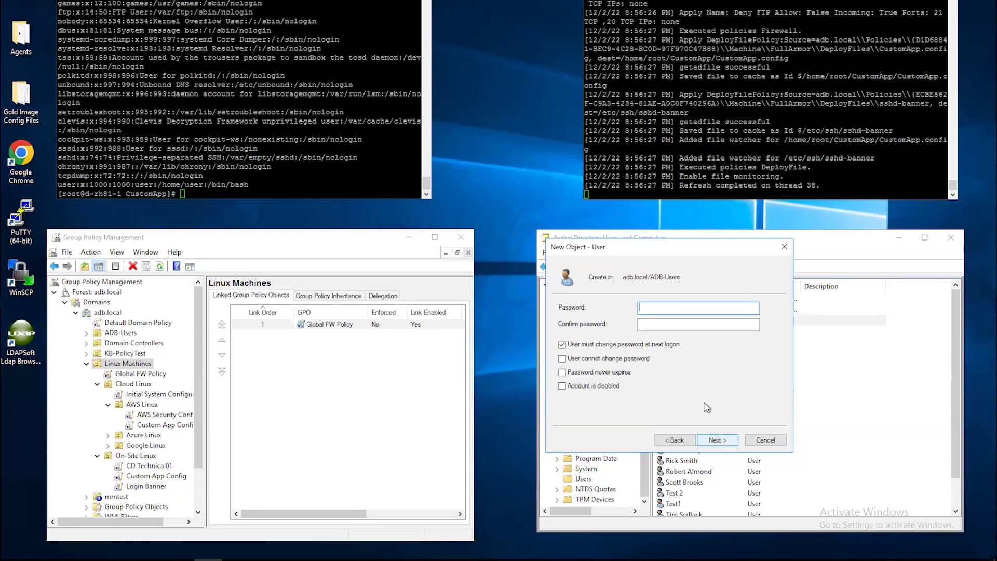
{"action": "type", "text": "*********"}
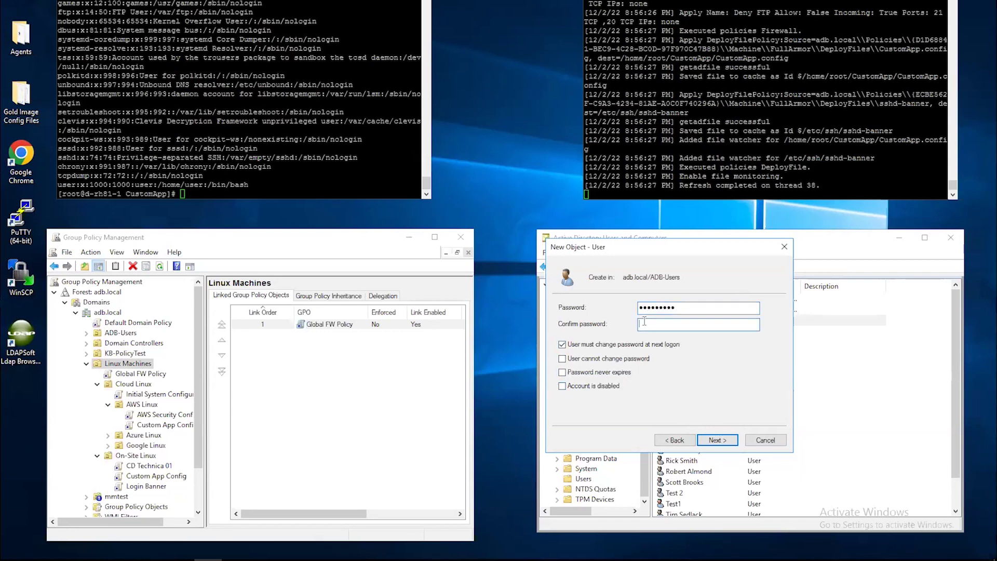
{"action": "type", "text": "*********"}
{"action": "left_click", "coordinate": [562, 345]}
{"action": "left_click", "coordinate": [717, 440]}
{"action": "left_click", "coordinate": [718, 441]}
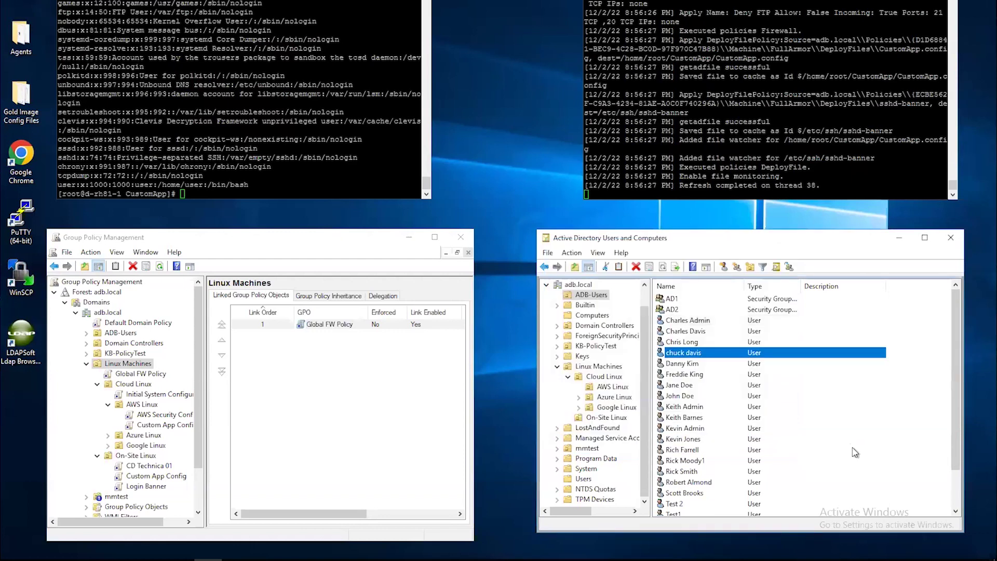
Step: Show the new user's Account tab logon settings, then switch to the Linux terminal session
{"action": "right_click", "coordinate": [690, 352]}
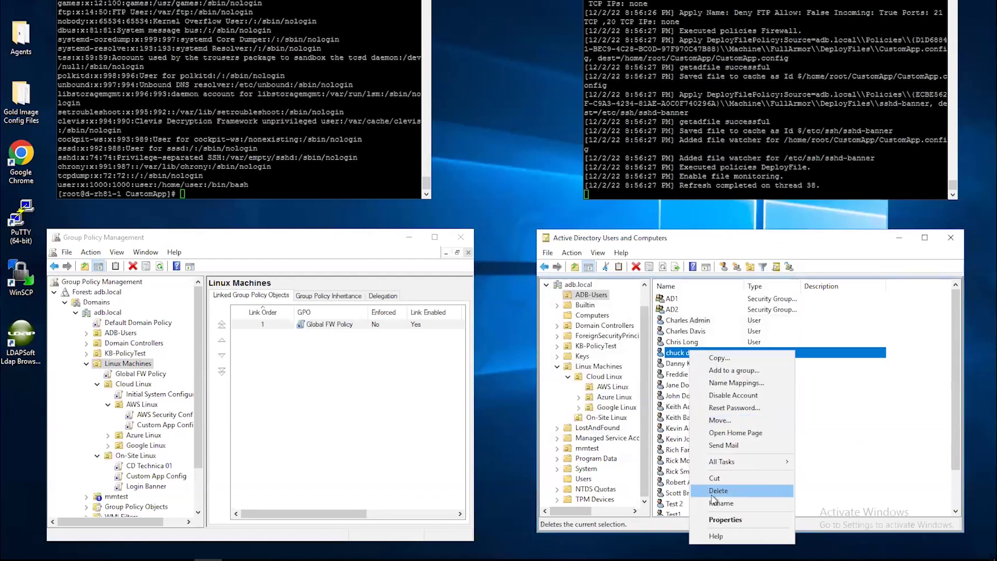
{"action": "left_click", "coordinate": [722, 519]}
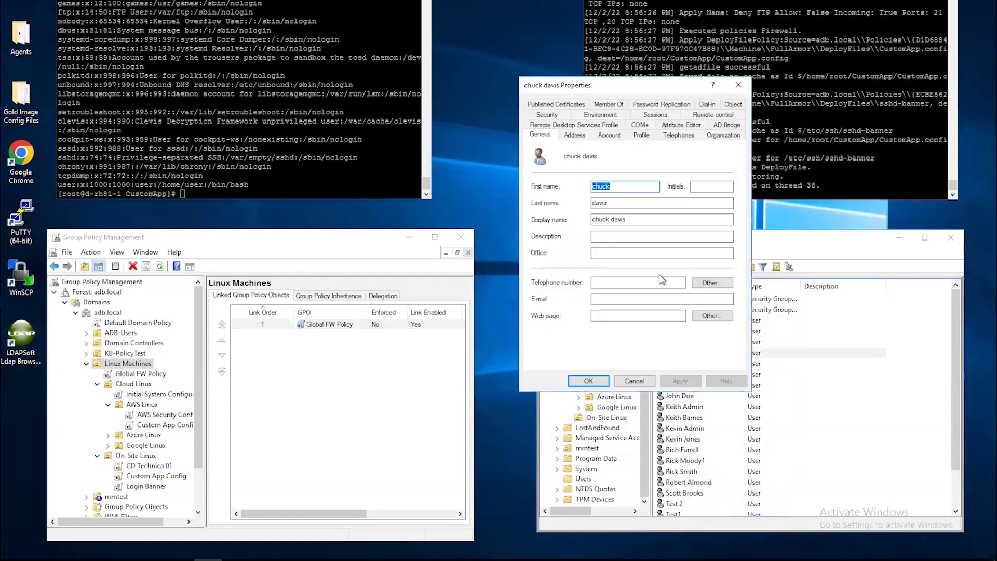
{"action": "left_click", "coordinate": [608, 136]}
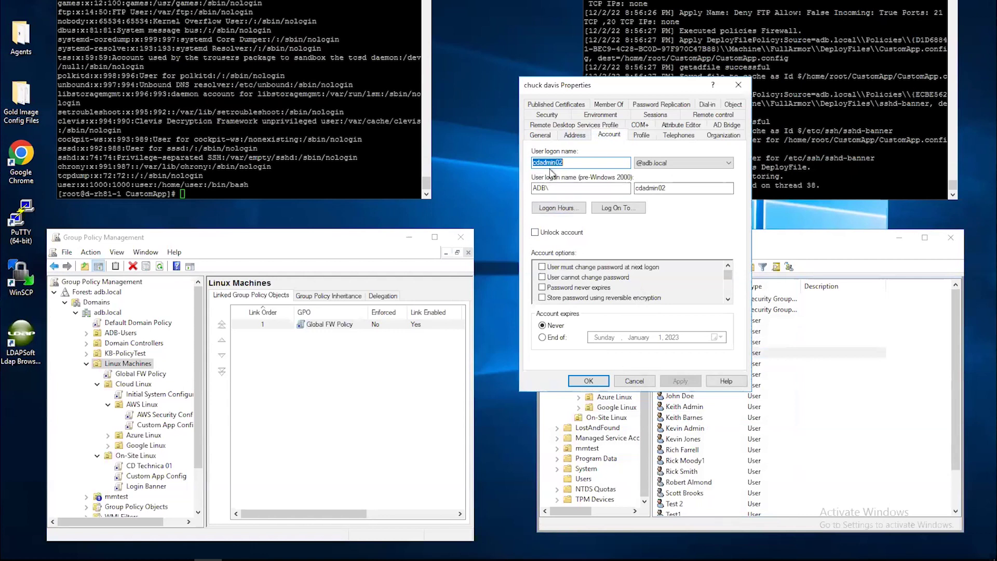
{"action": "key", "text": "alt+Tab"}
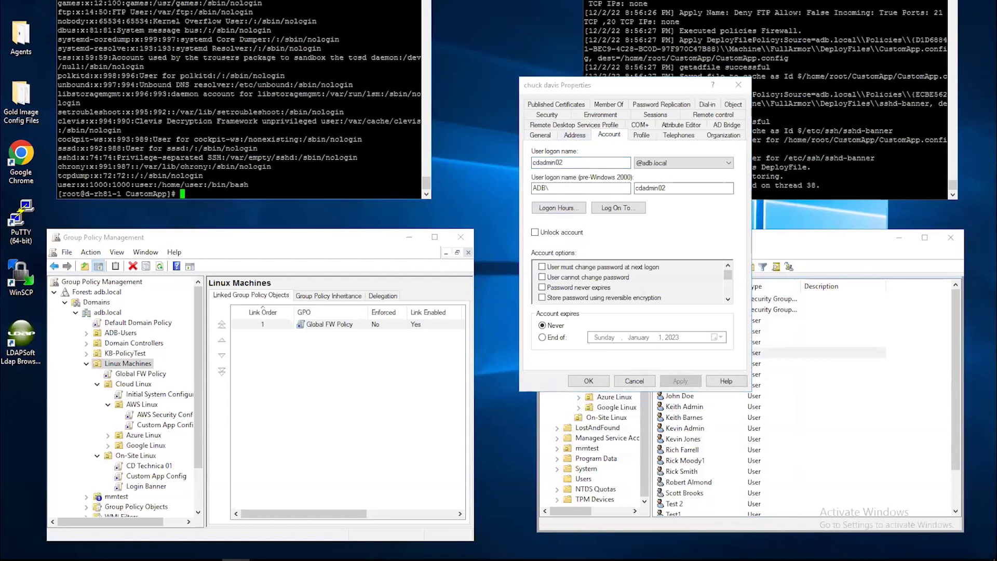
{"action": "right_click", "coordinate": [190, 1]}
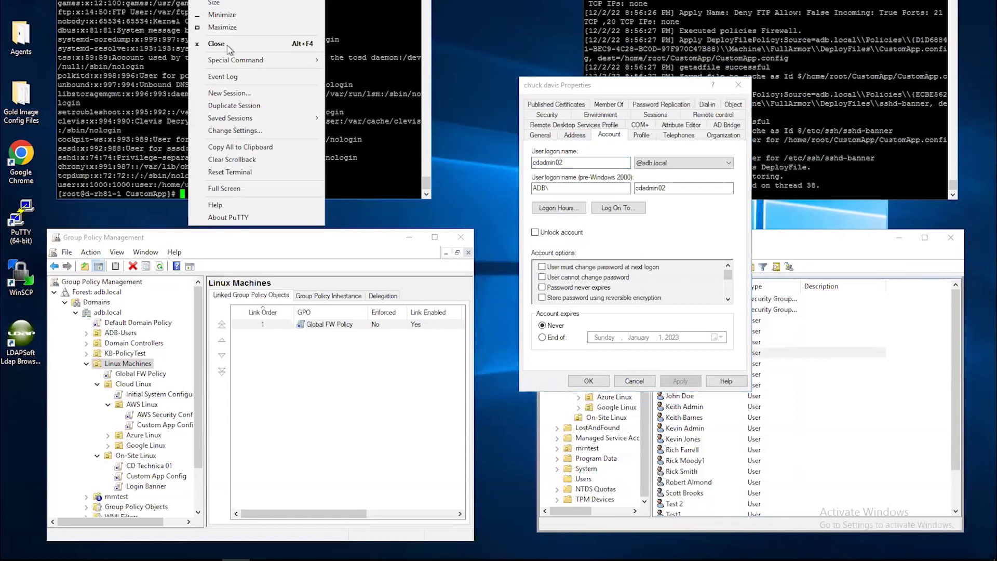
Step: Log into the Linux host as cdadmin02, confirm domain users membership with id, then exit
{"action": "left_click", "coordinate": [233, 106]}
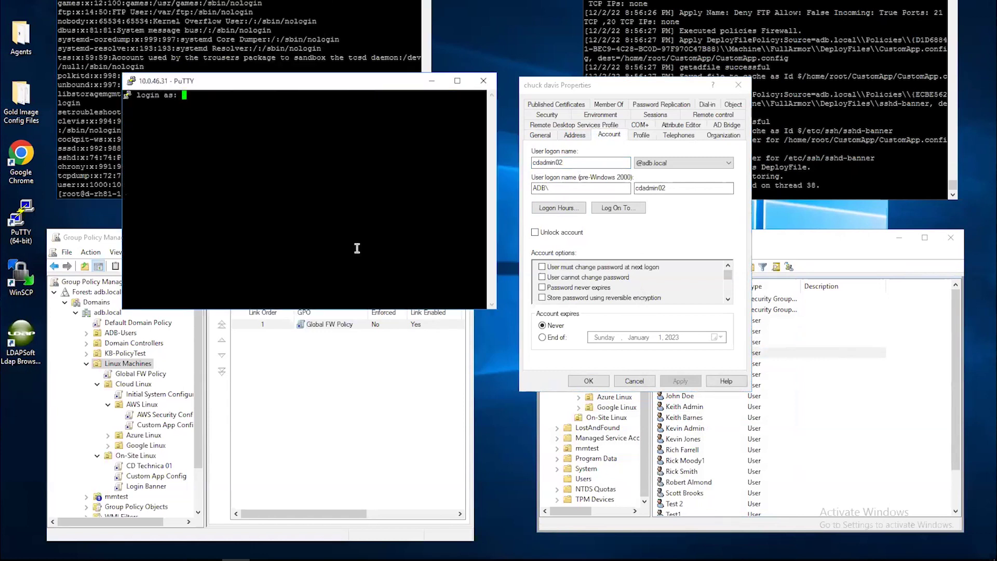
{"action": "type", "text": "cdadmin02"}
{"action": "key", "text": "Return"}
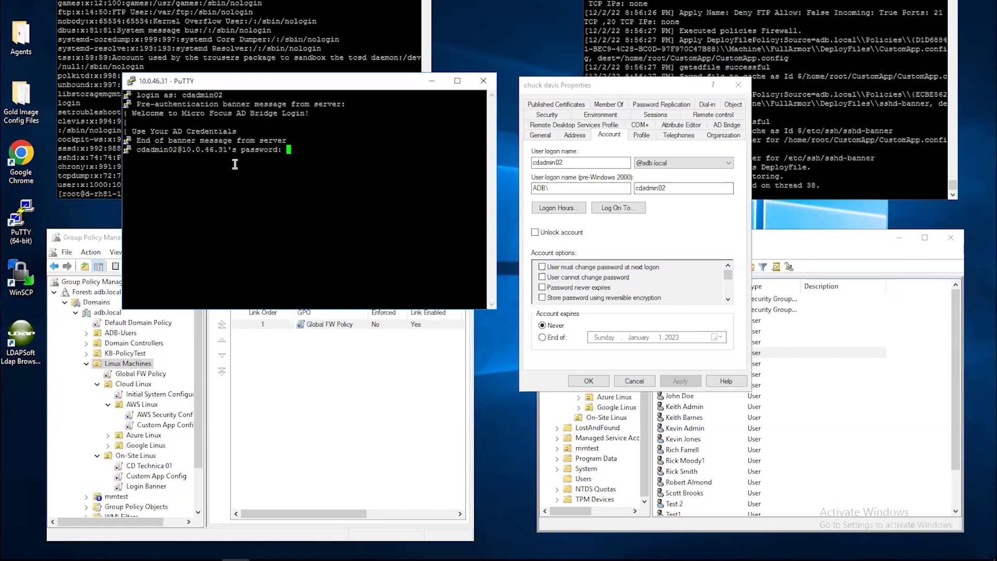
{"action": "key", "text": "Return"}
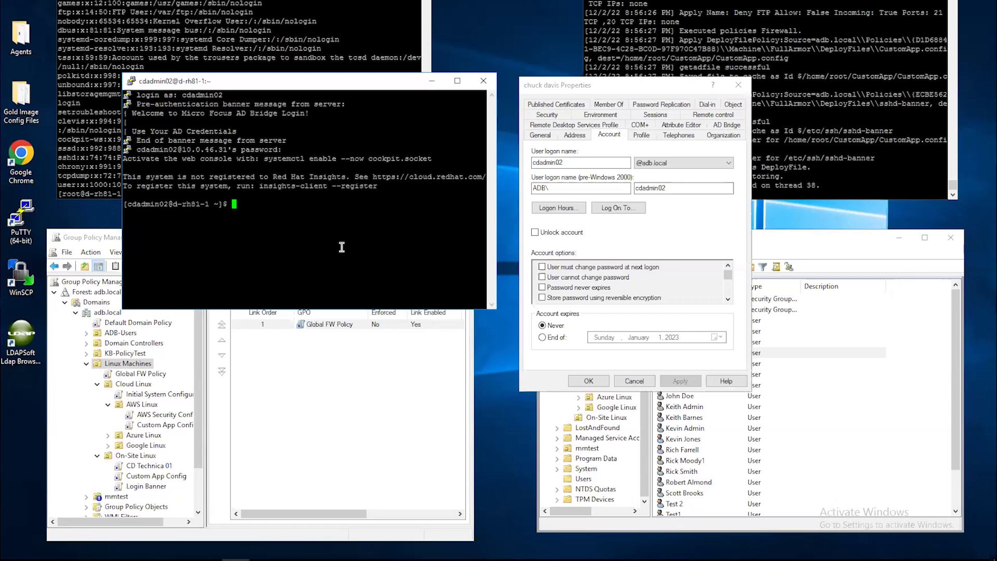
{"action": "type", "text": "id"}
{"action": "key", "text": "Return"}
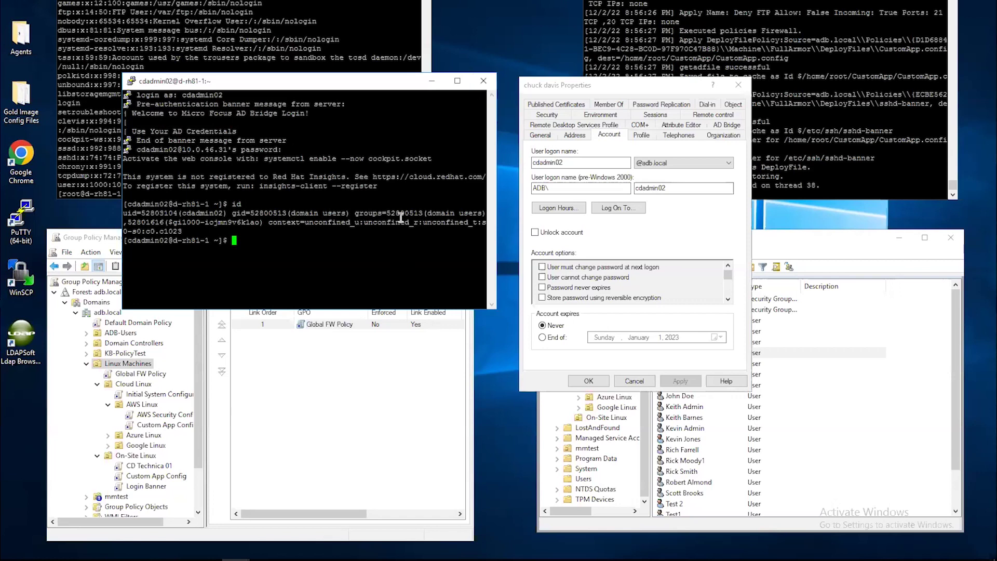
{"action": "type", "text": "exit"}
{"action": "key", "text": "Return"}
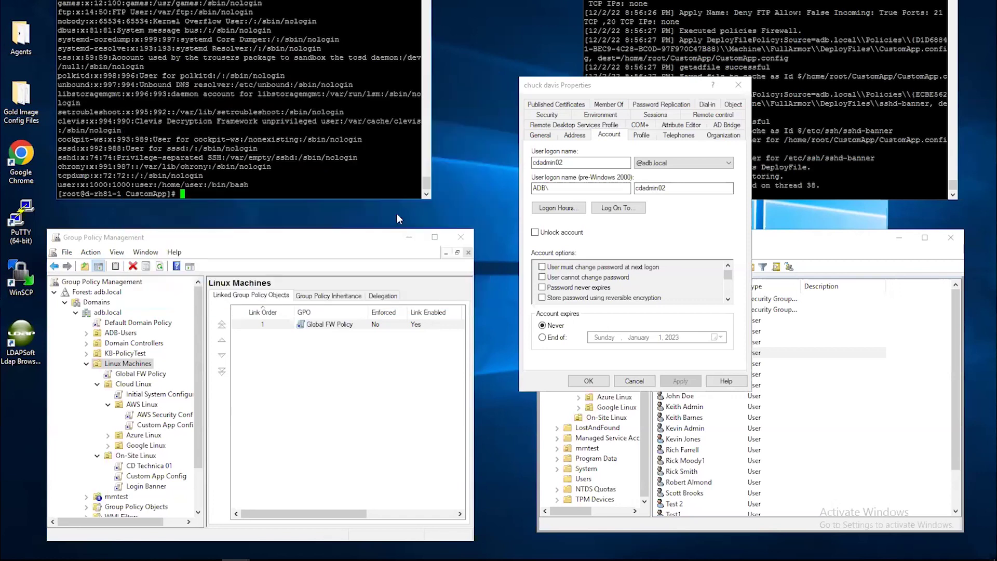
Step: Close the user properties, show the AWS Linux OU under Cloud Linux, then select Global FW Policy
{"action": "left_click", "coordinate": [738, 85]}
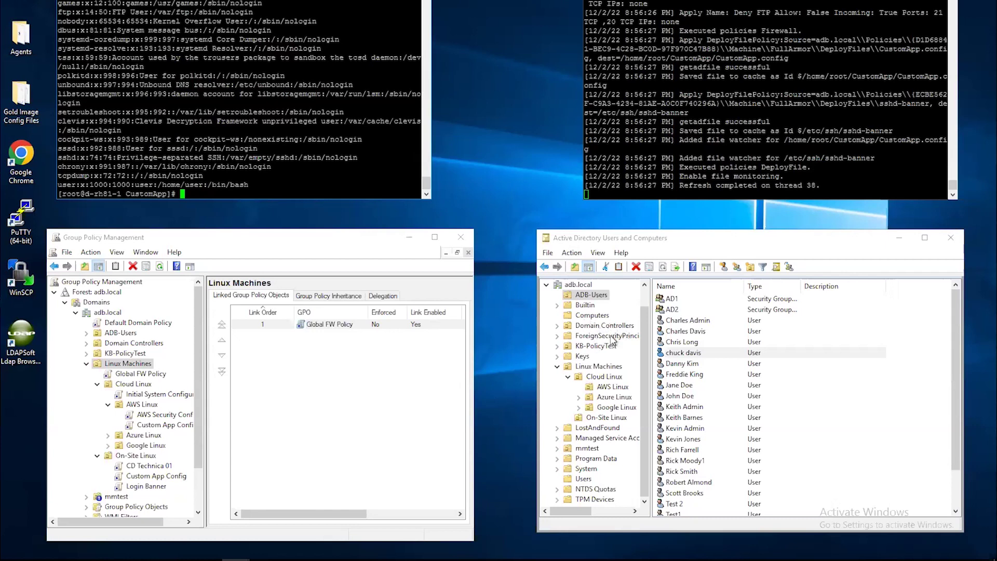
{"action": "left_click", "coordinate": [601, 369]}
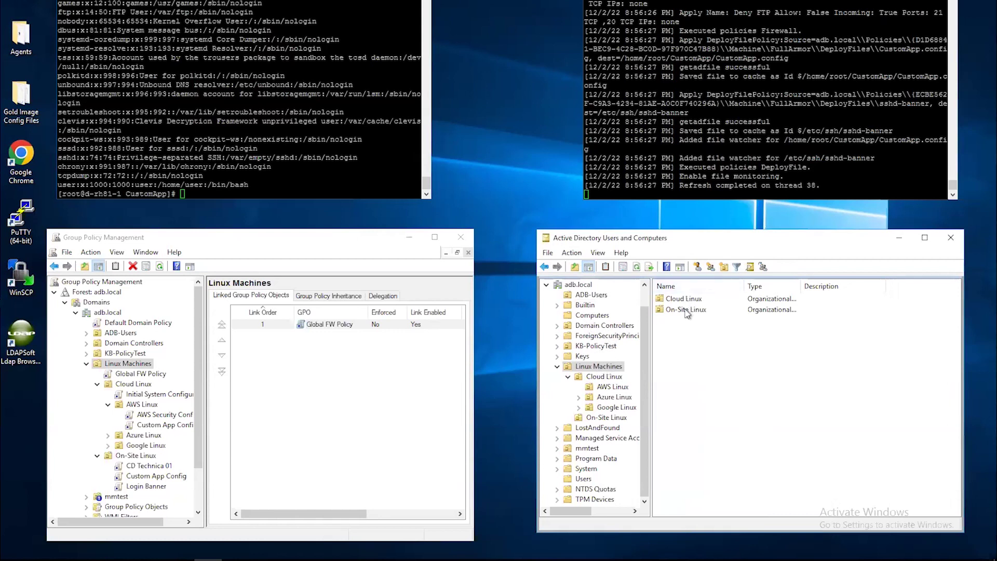
{"action": "left_click", "coordinate": [606, 377]}
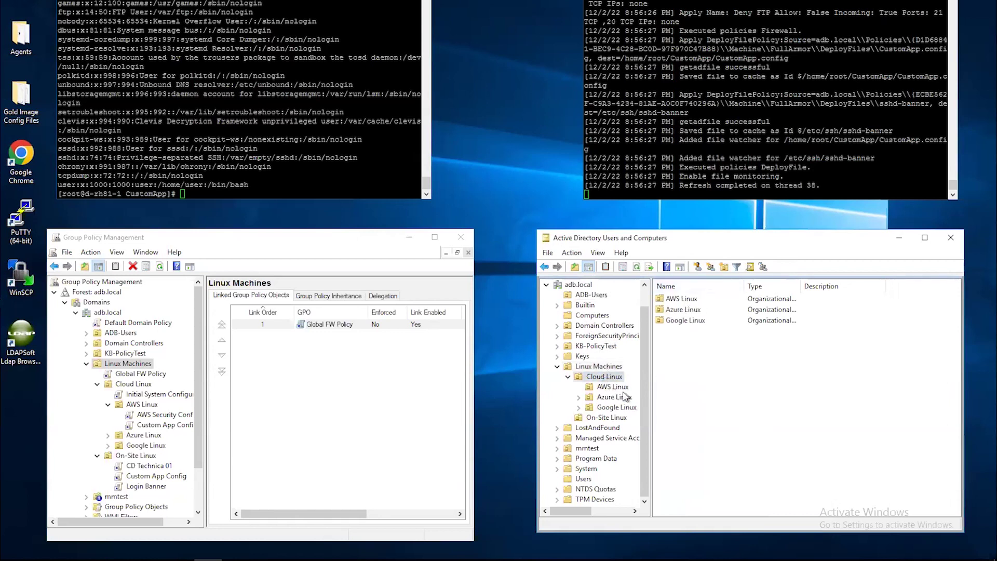
{"action": "left_click", "coordinate": [615, 387]}
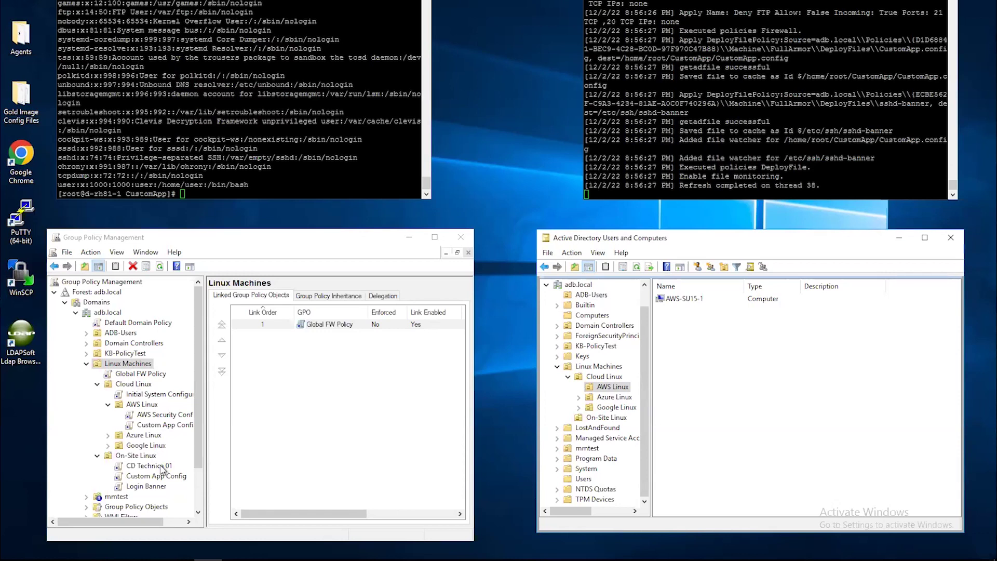
{"action": "left_click", "coordinate": [134, 375]}
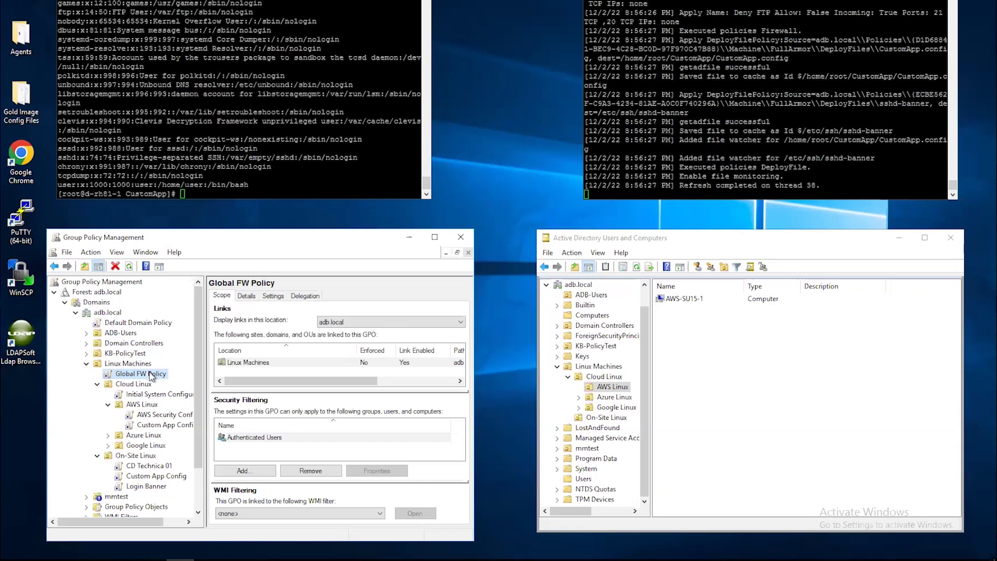
Step: Open Global FW Policy in the policy editor and move the editor window aside
{"action": "right_click", "coordinate": [151, 376]}
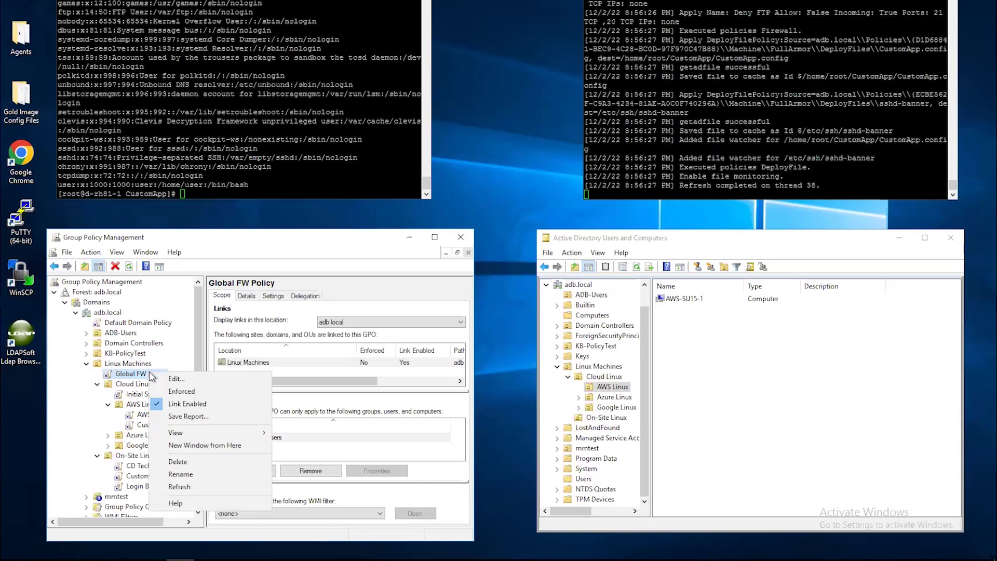
{"action": "left_click", "coordinate": [174, 382]}
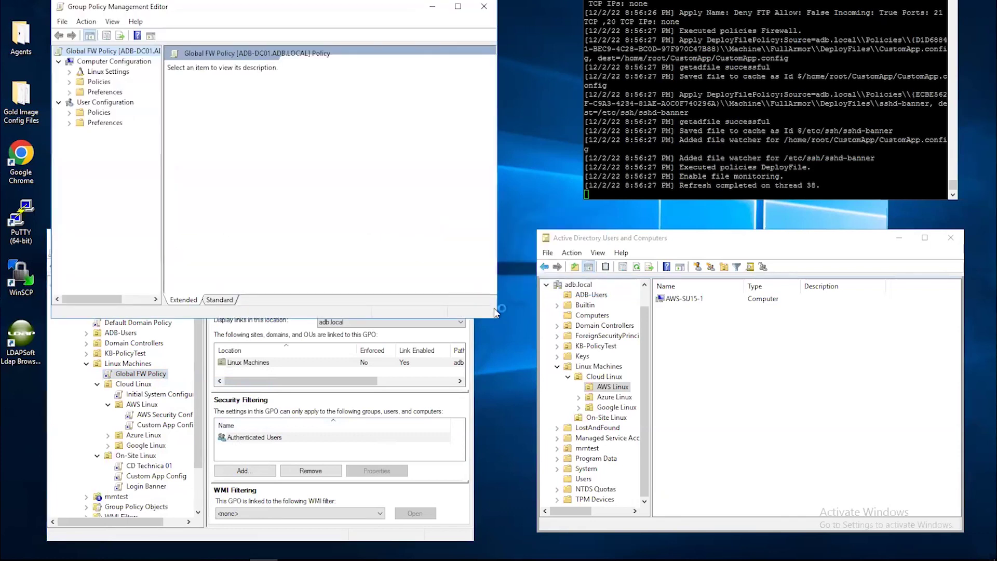
{"action": "left_click_drag", "start_coordinate": [340, 26], "coordinate": [466, 38]}
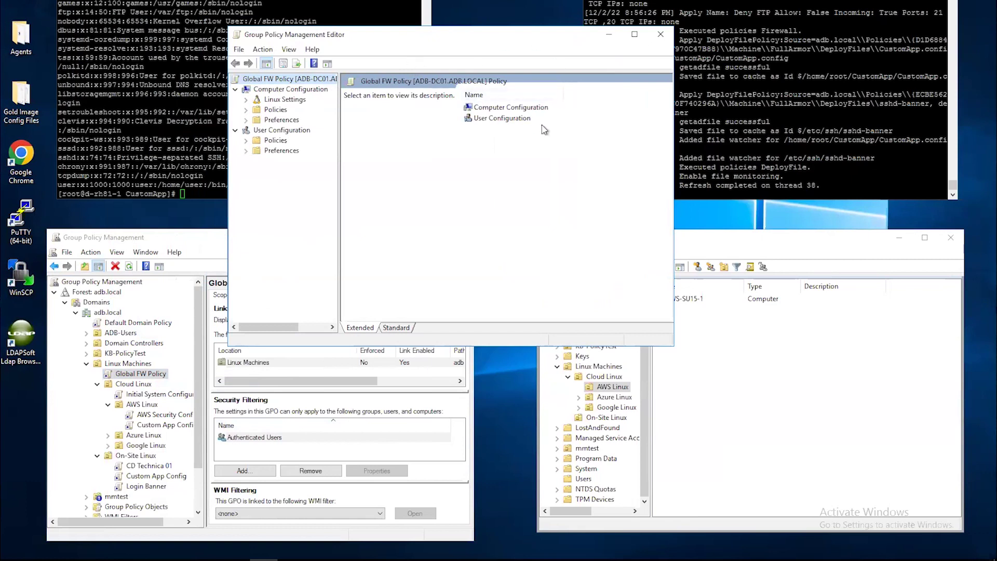
Step: Show the Linux Firewall rules Deny HTTP and Deny FTP, and preview then cancel a custom rule
{"action": "left_click", "coordinate": [248, 100]}
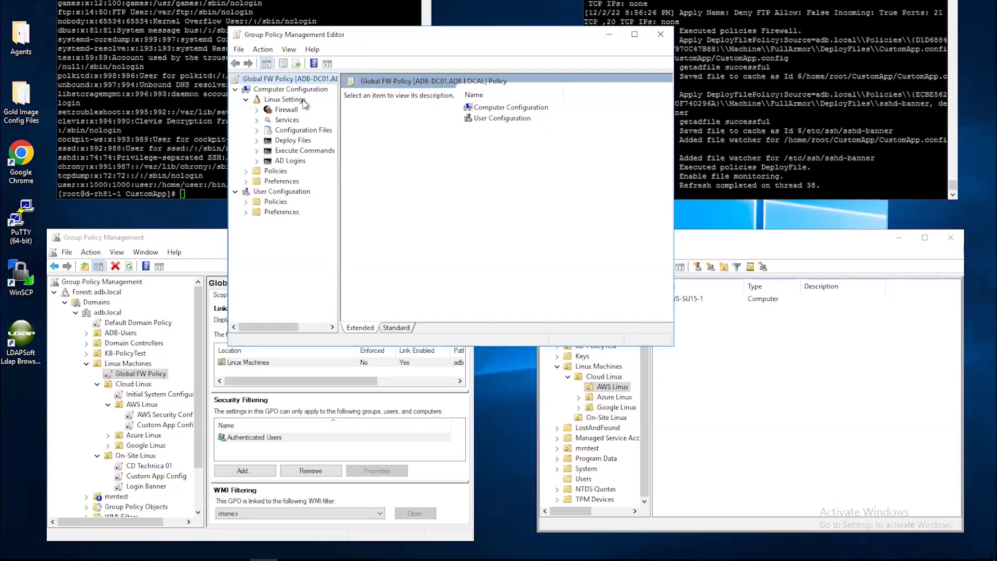
{"action": "left_click", "coordinate": [268, 111]}
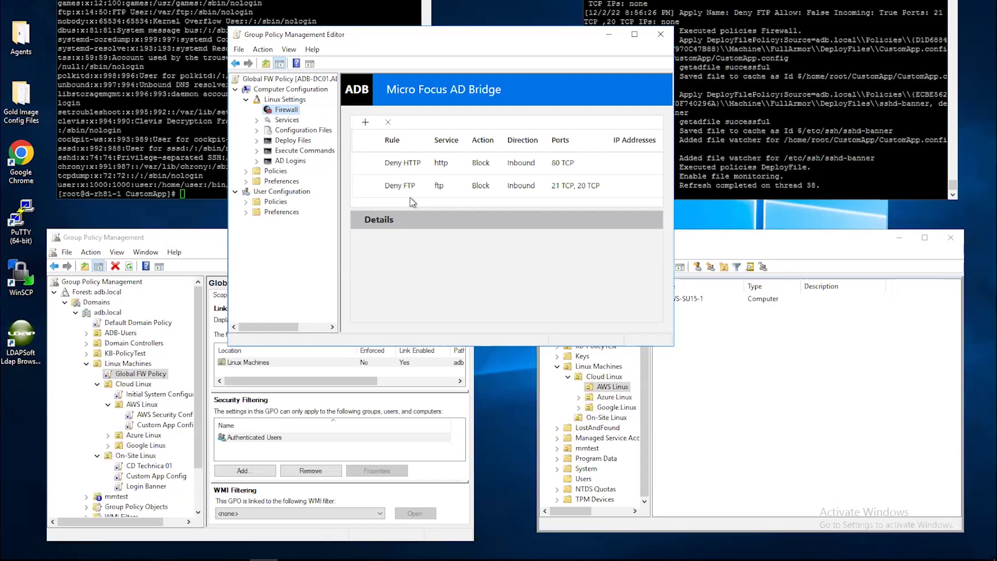
{"action": "left_click", "coordinate": [372, 129]}
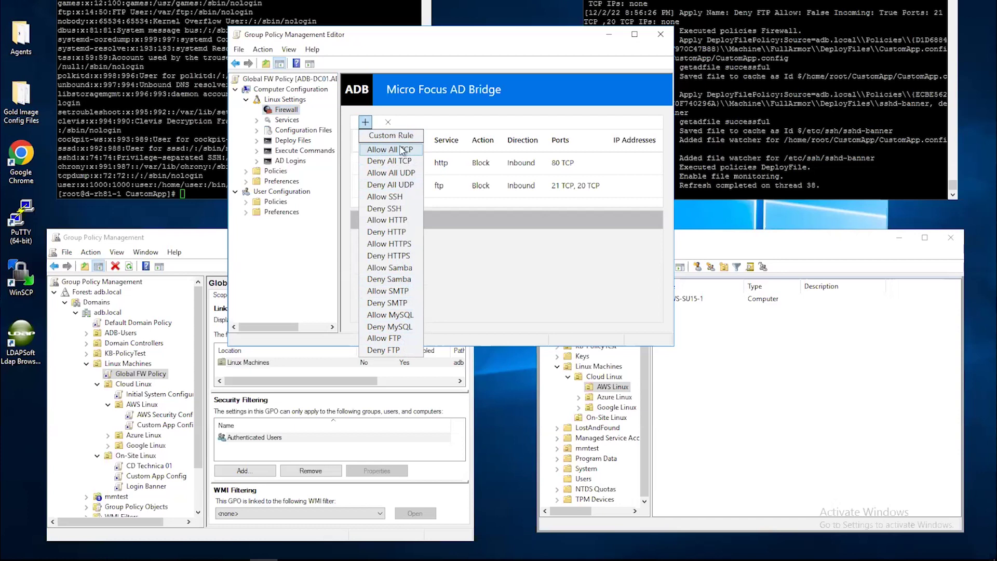
{"action": "left_click", "coordinate": [491, 276]}
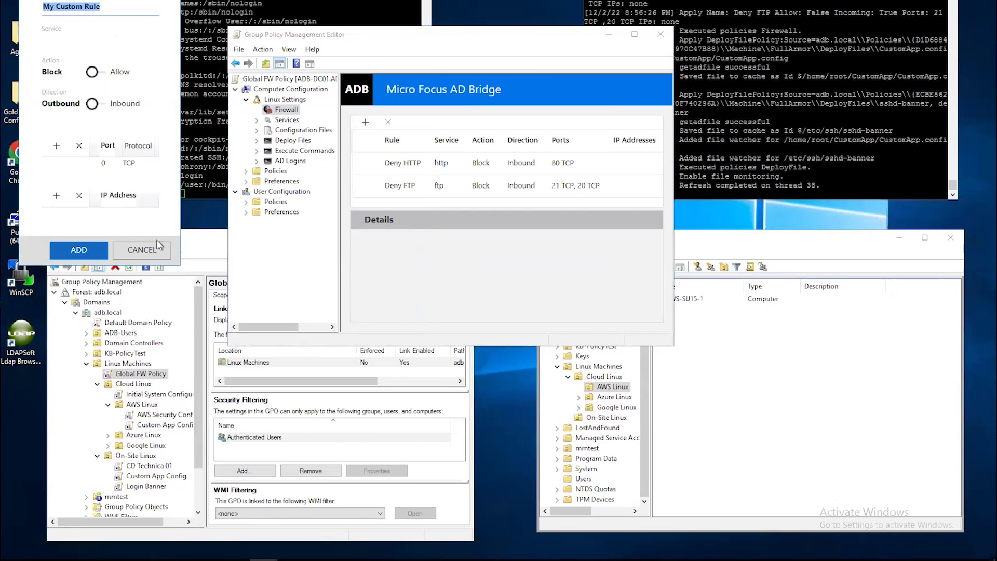
{"action": "left_click", "coordinate": [158, 252]}
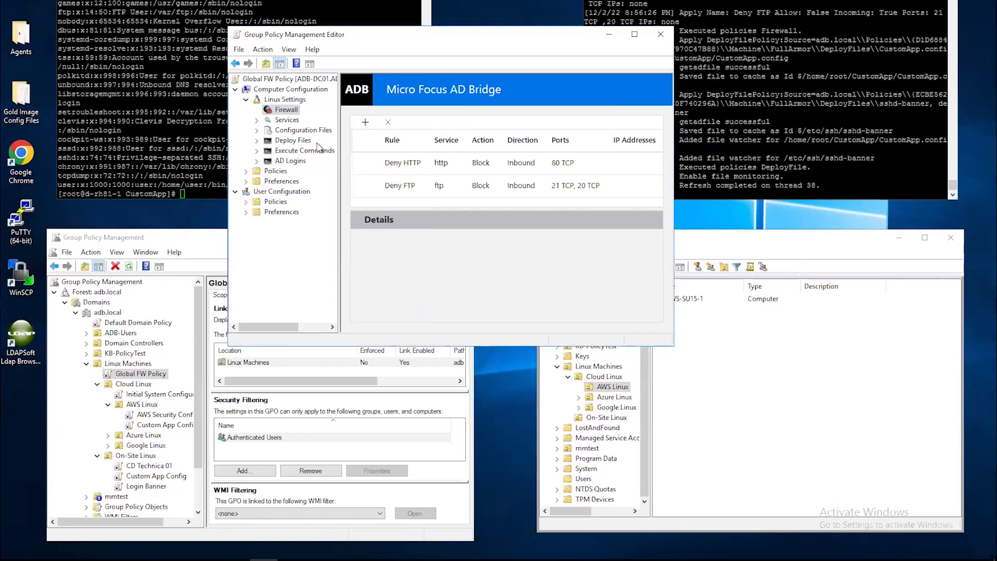
Step: Preview adding a Start service entry under Services, cancel it, then view Configuration Files
{"action": "left_click", "coordinate": [296, 122]}
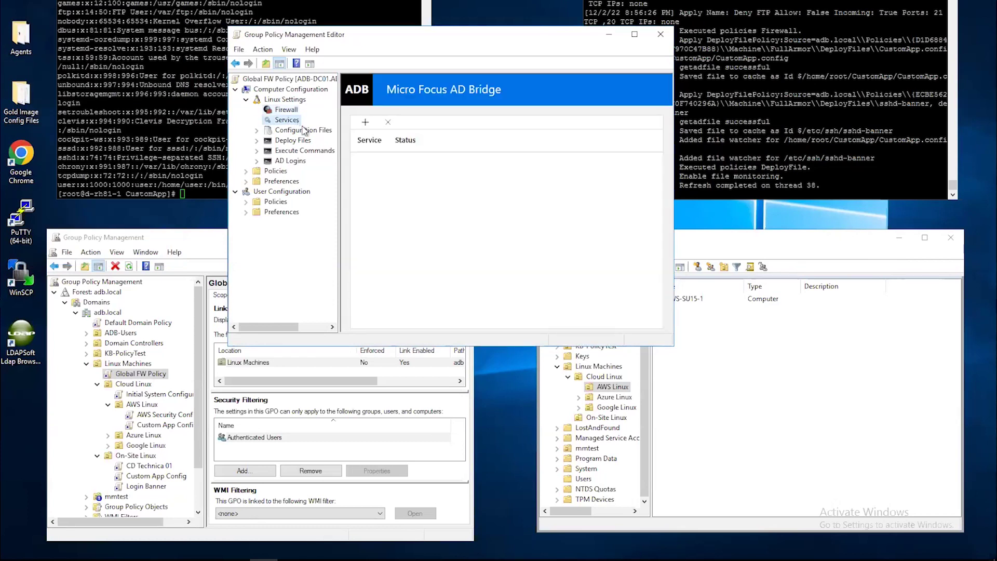
{"action": "left_click", "coordinate": [365, 122]}
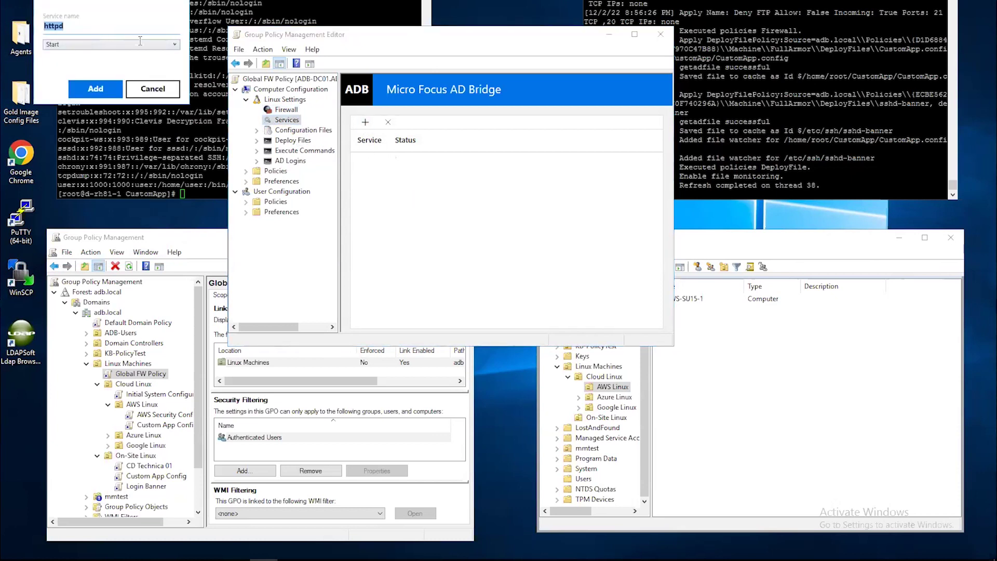
{"action": "left_click", "coordinate": [139, 48]}
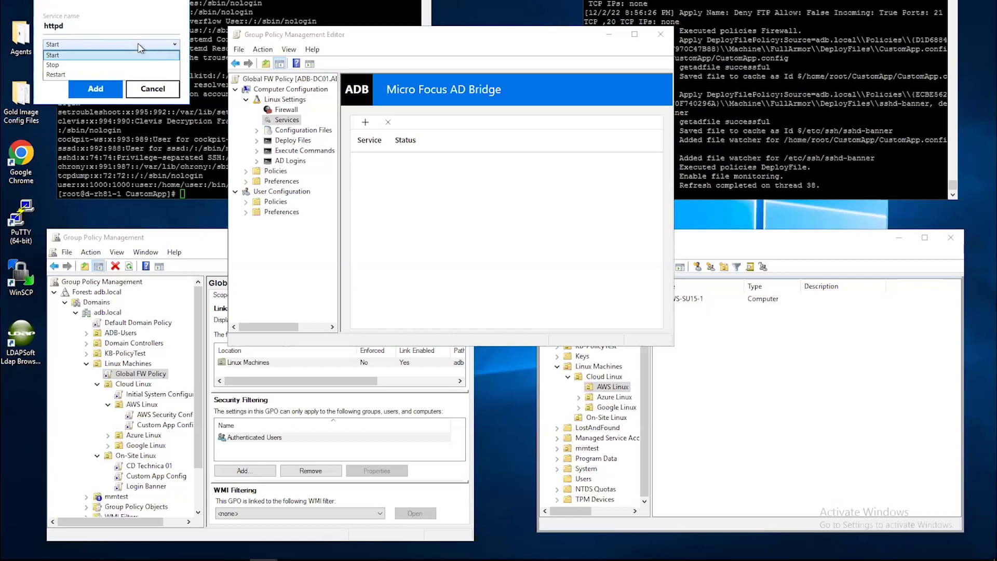
{"action": "left_click", "coordinate": [165, 89]}
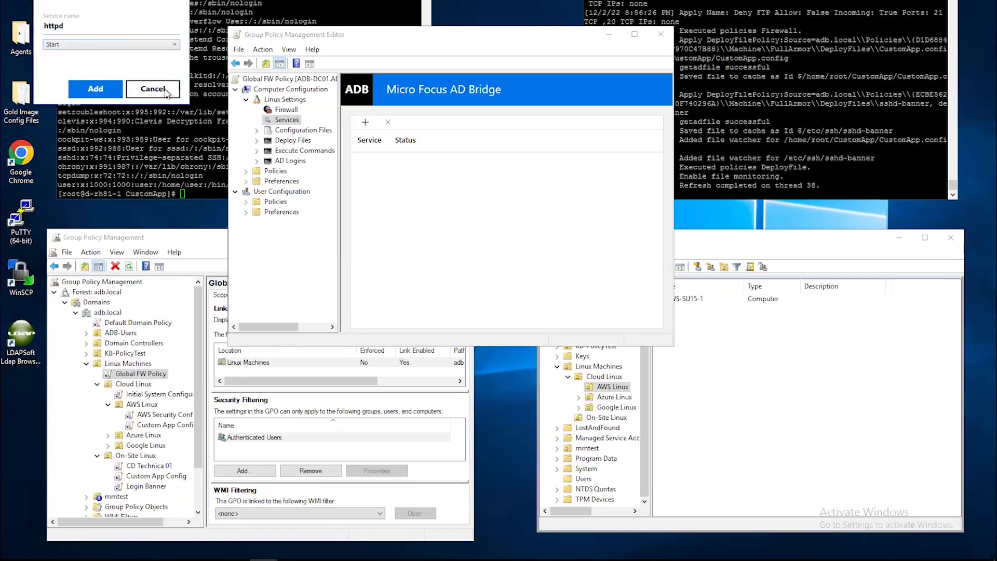
{"action": "left_click", "coordinate": [156, 90]}
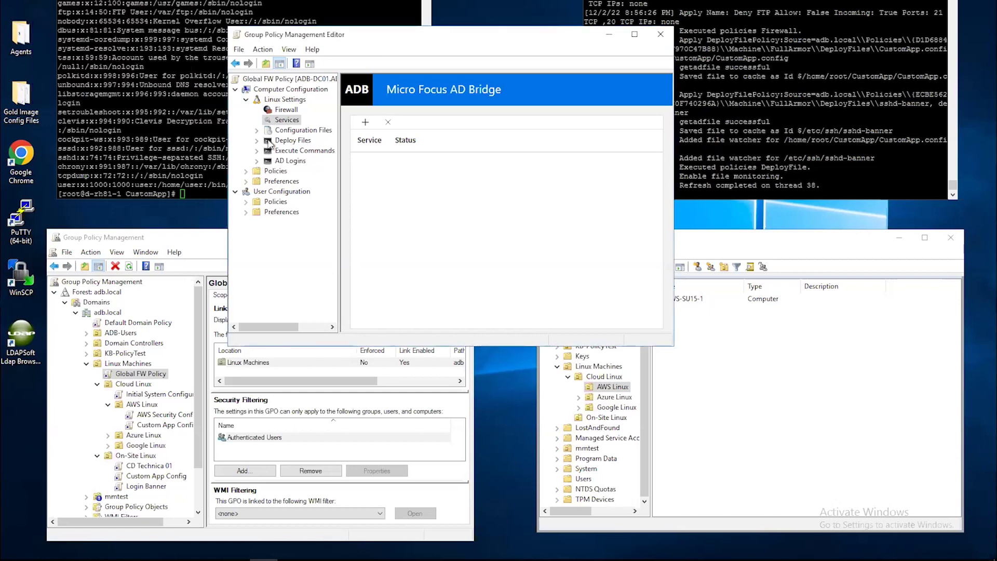
{"action": "left_click", "coordinate": [294, 131]}
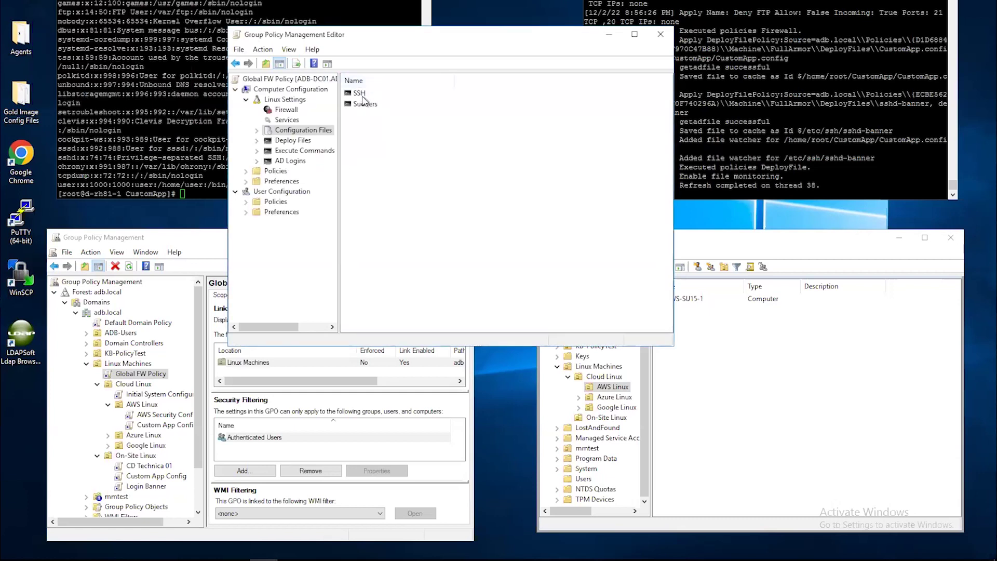
Step: Look through Deploy Files and the empty Execute Commands, ending on AD Logins with On-Premise and Cloud
{"action": "right_click", "coordinate": [290, 131]}
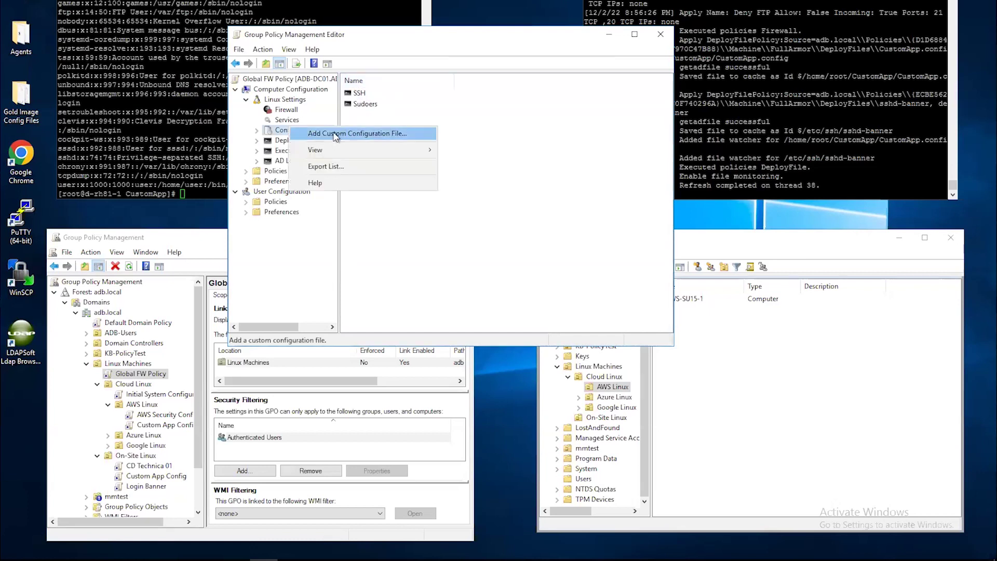
{"action": "left_click", "coordinate": [323, 291]}
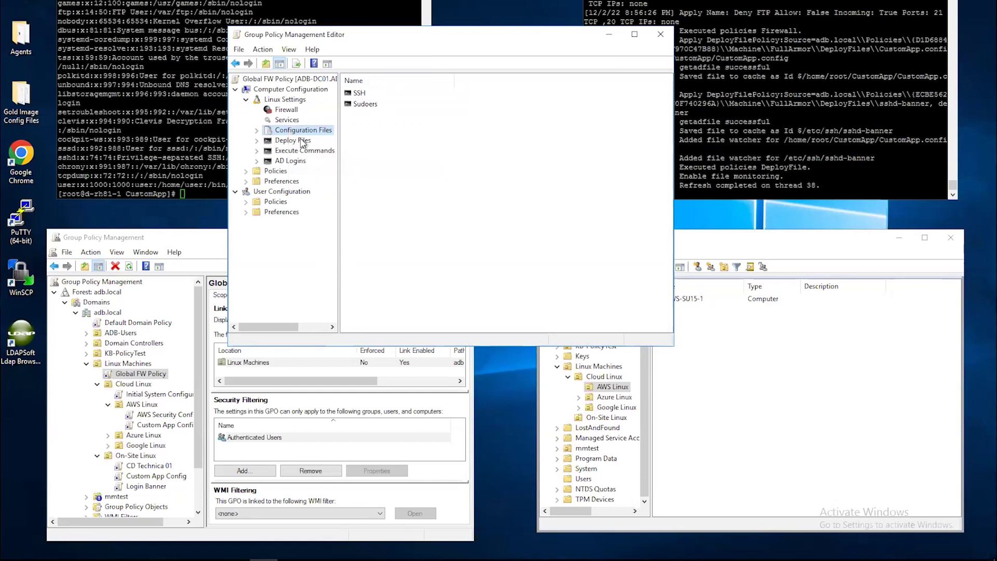
{"action": "left_click", "coordinate": [303, 141]}
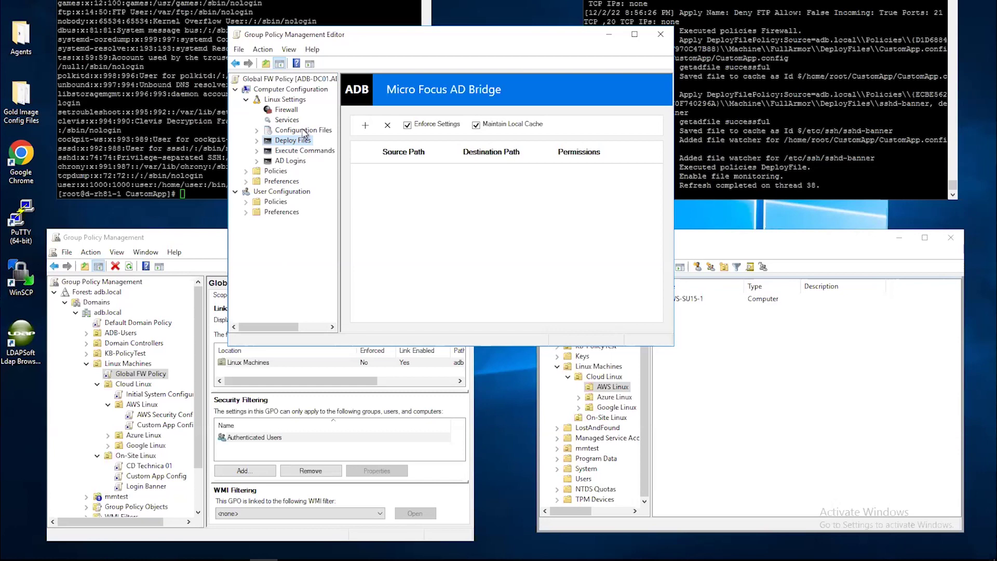
{"action": "left_click", "coordinate": [305, 151]}
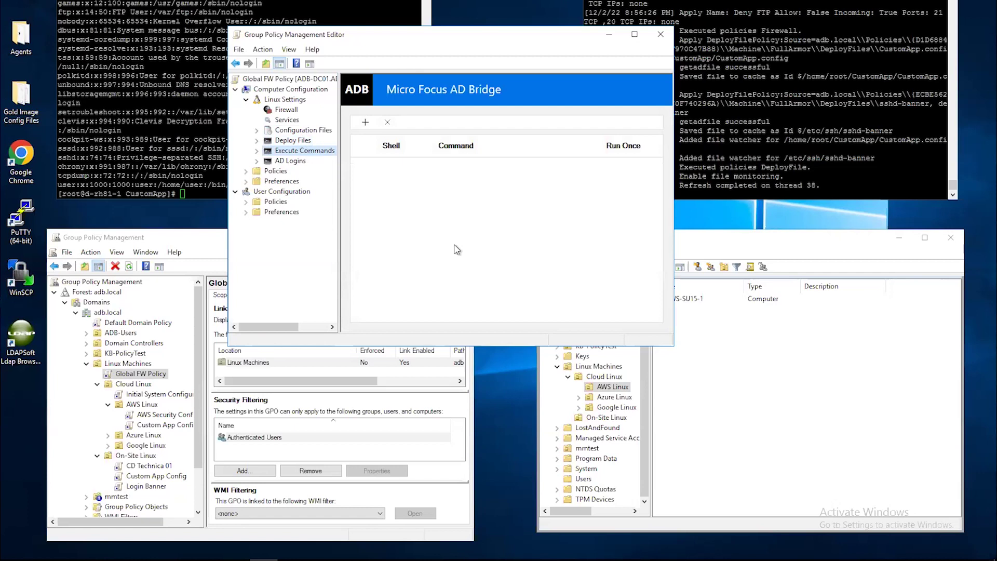
{"action": "left_click", "coordinate": [291, 161]}
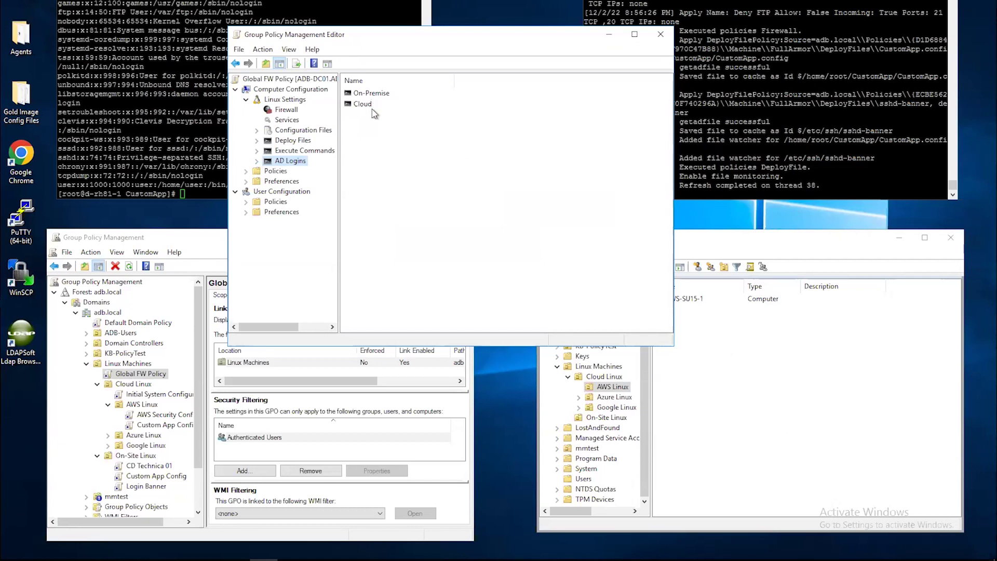
Step: Preview the On-Premise AD login rule types without adding one, return to Firewall, and close the editor
{"action": "left_click", "coordinate": [371, 95]}
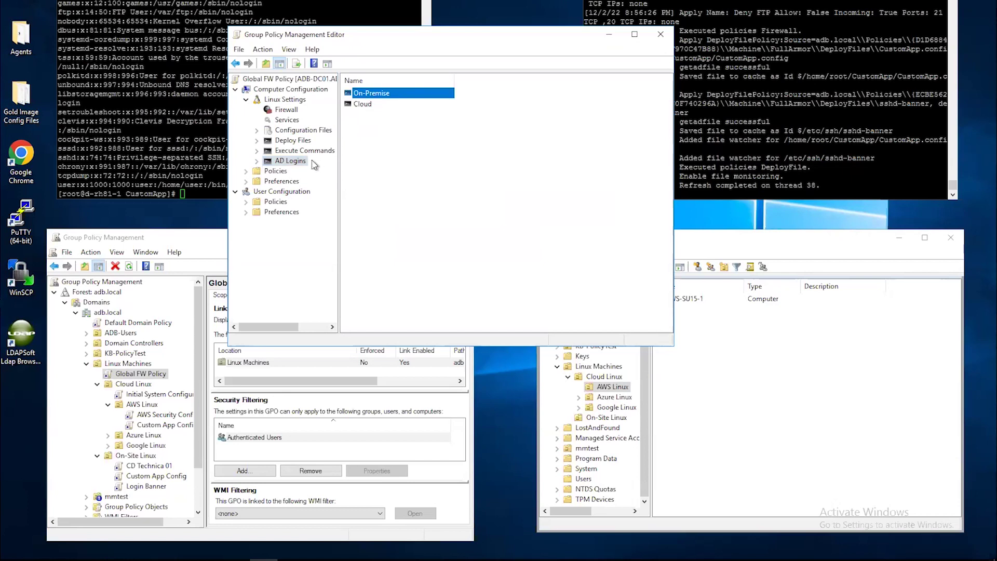
{"action": "double_click", "coordinate": [296, 161]}
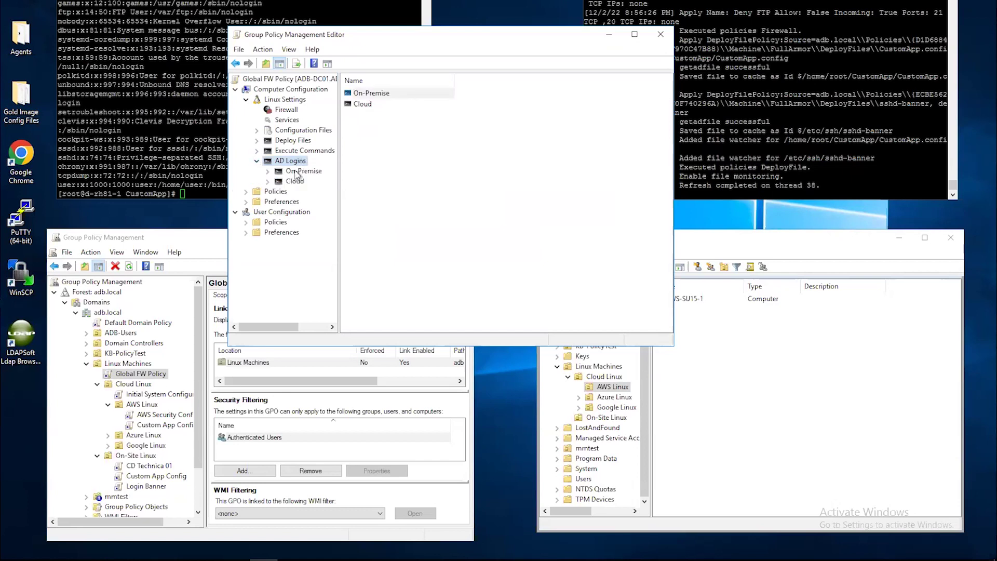
{"action": "left_click", "coordinate": [298, 172]}
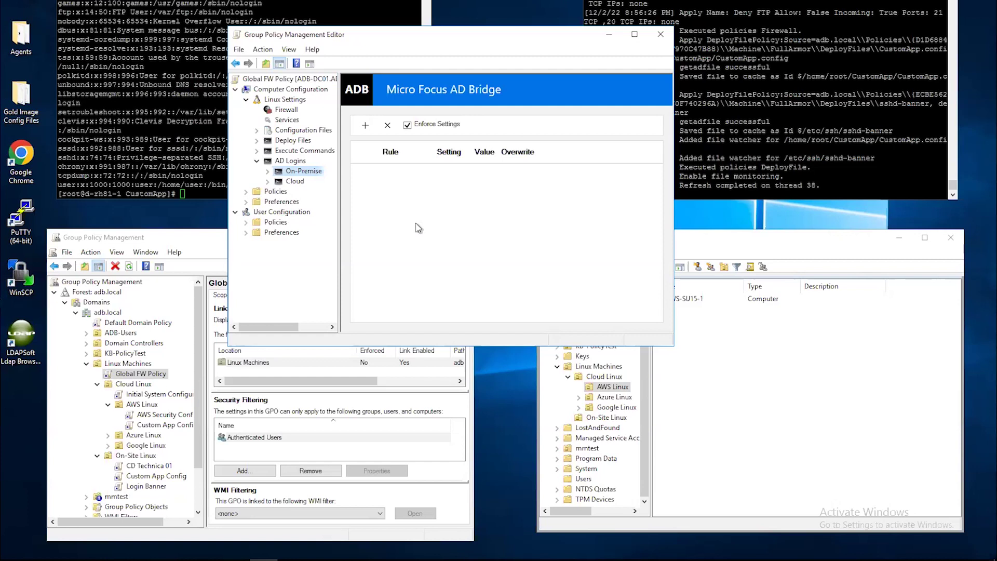
{"action": "left_click", "coordinate": [366, 126]}
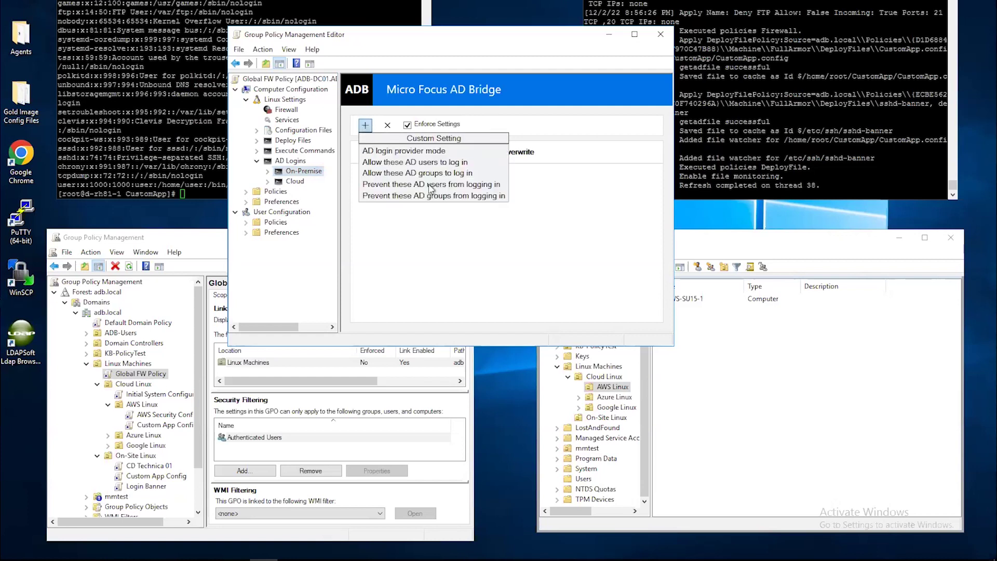
{"action": "left_click", "coordinate": [494, 261]}
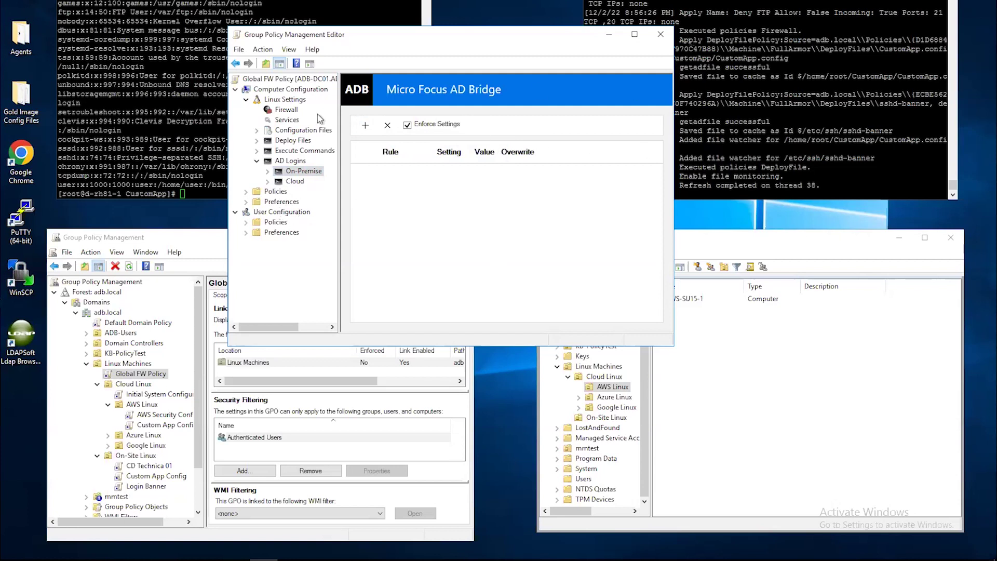
{"action": "left_click", "coordinate": [286, 110]}
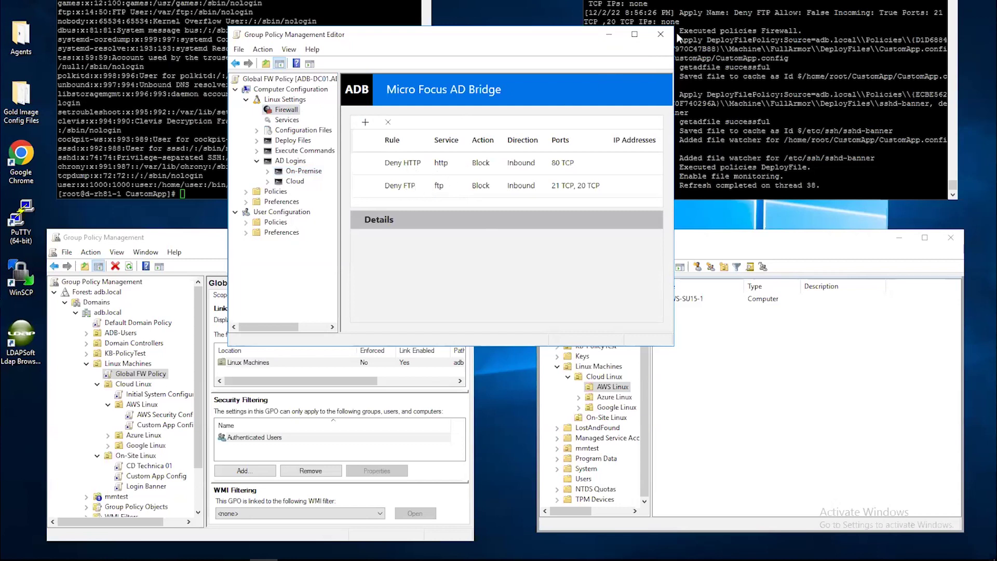
{"action": "left_click", "coordinate": [660, 35]}
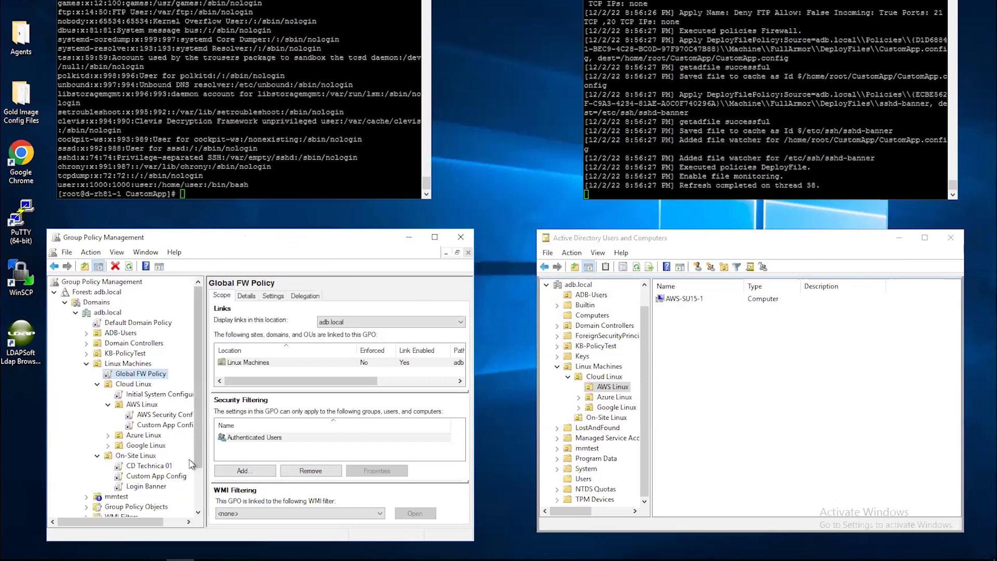
{"action": "left_click", "coordinate": [156, 418]}
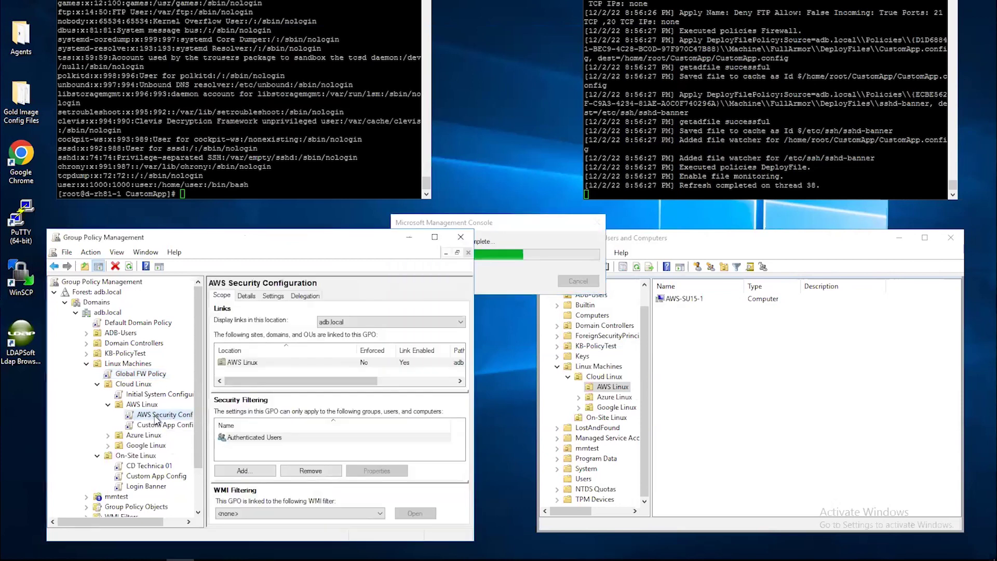
{"action": "right_click", "coordinate": [157, 419]}
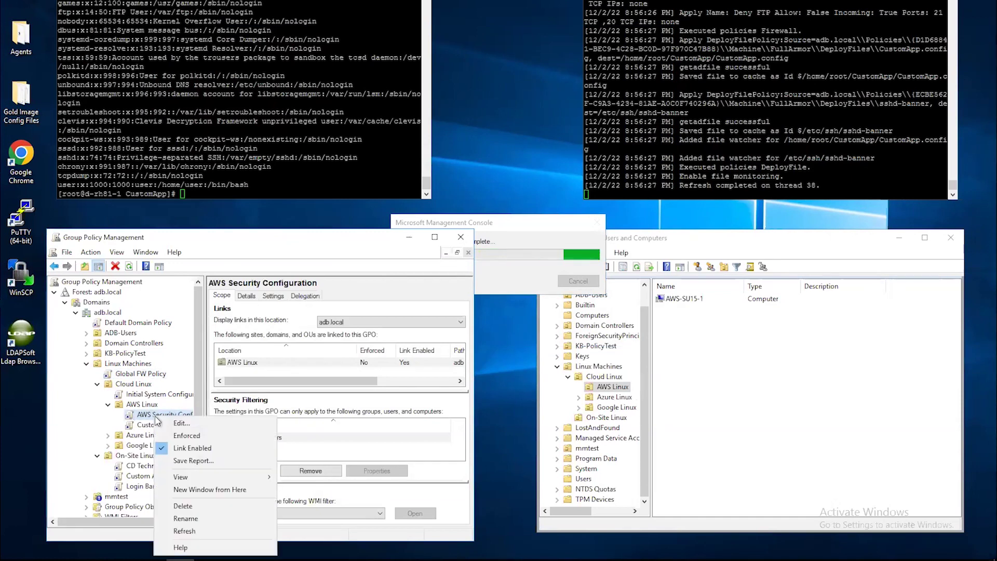
{"action": "left_click", "coordinate": [182, 425]}
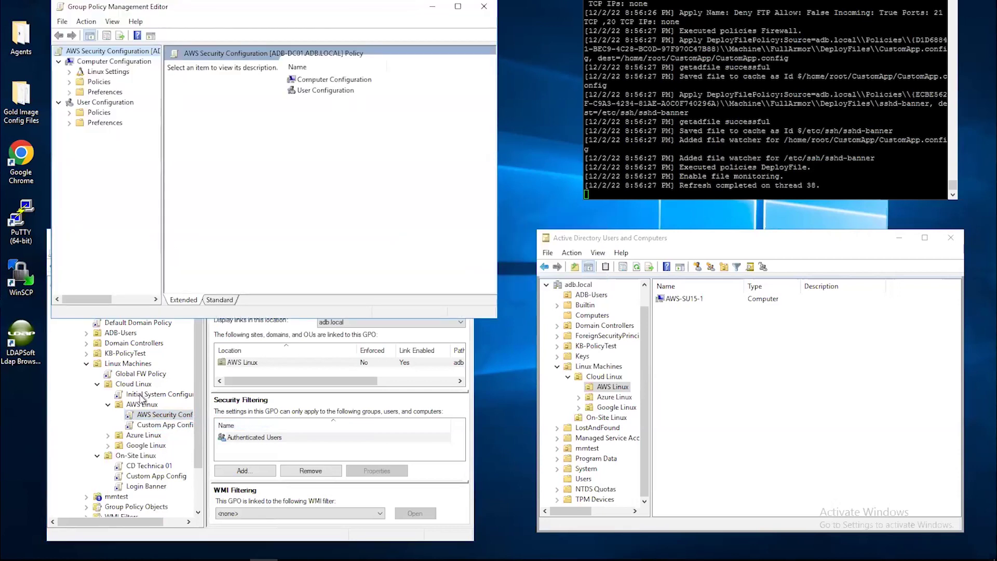
{"action": "left_click", "coordinate": [70, 71]}
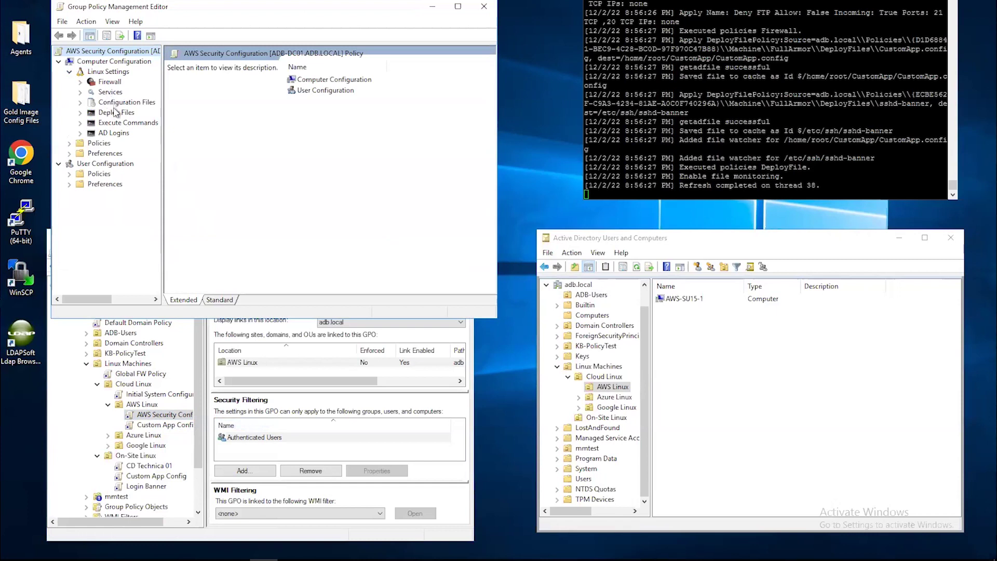
{"action": "left_click", "coordinate": [117, 124]}
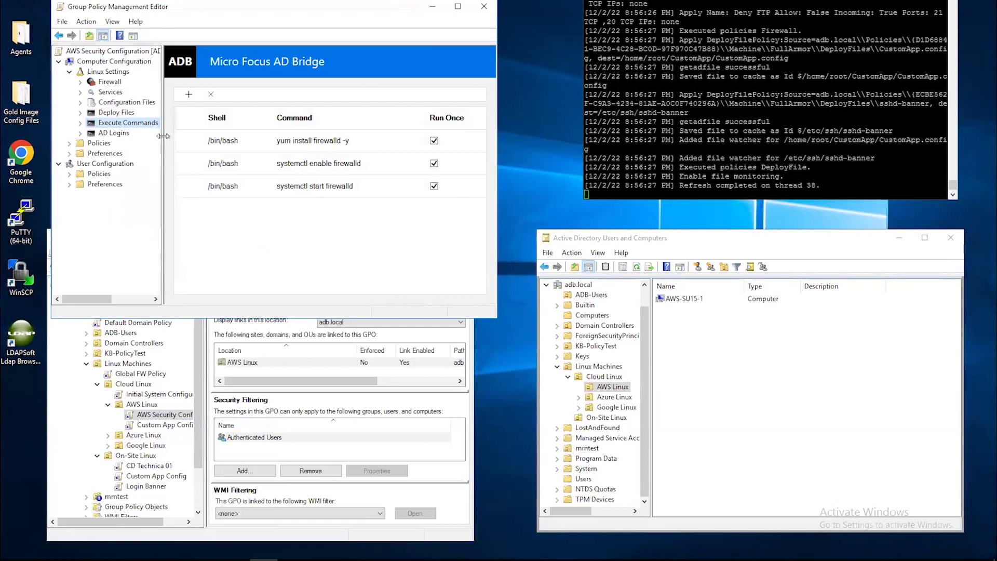
{"action": "left_click", "coordinate": [485, 8]}
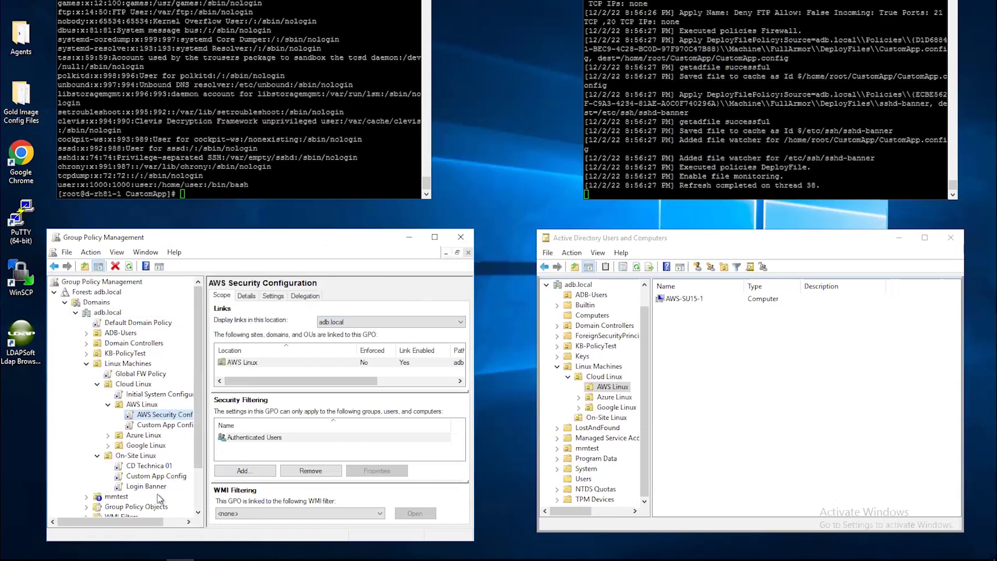
Step: Edit the Custom App Config policy under On-Site Linux and reposition the editor window
{"action": "left_click", "coordinate": [307, 149]}
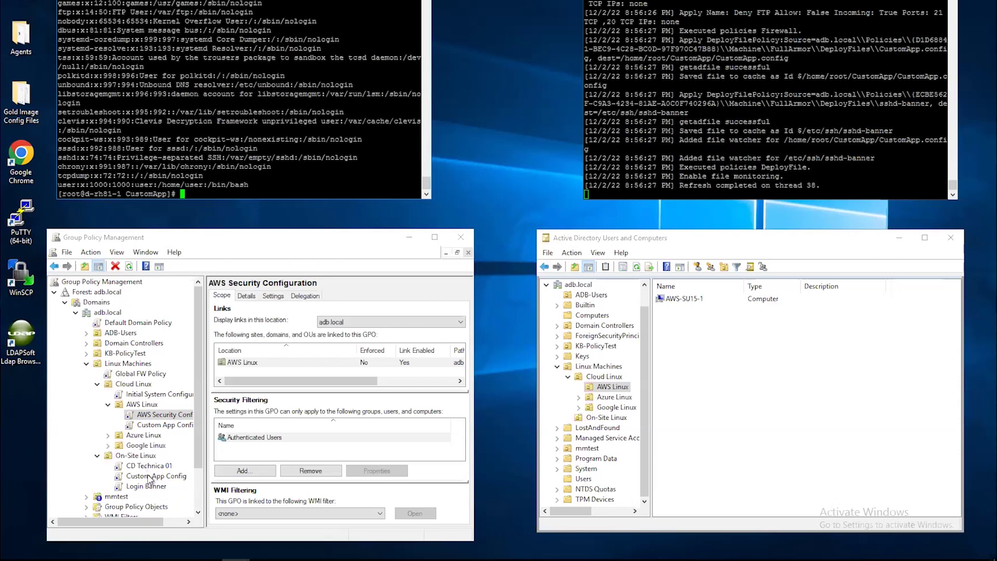
{"action": "left_click", "coordinate": [148, 477]}
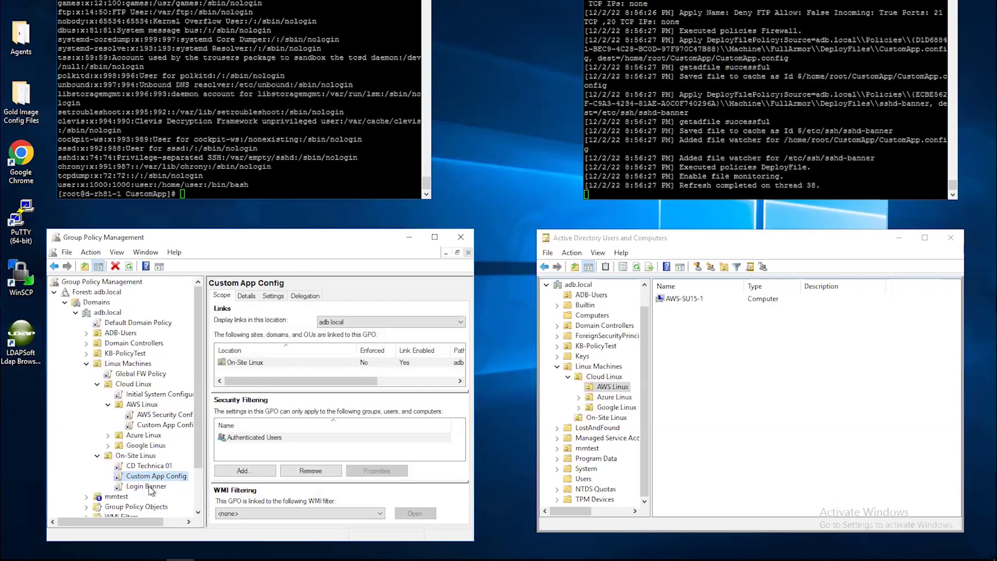
{"action": "right_click", "coordinate": [150, 478]}
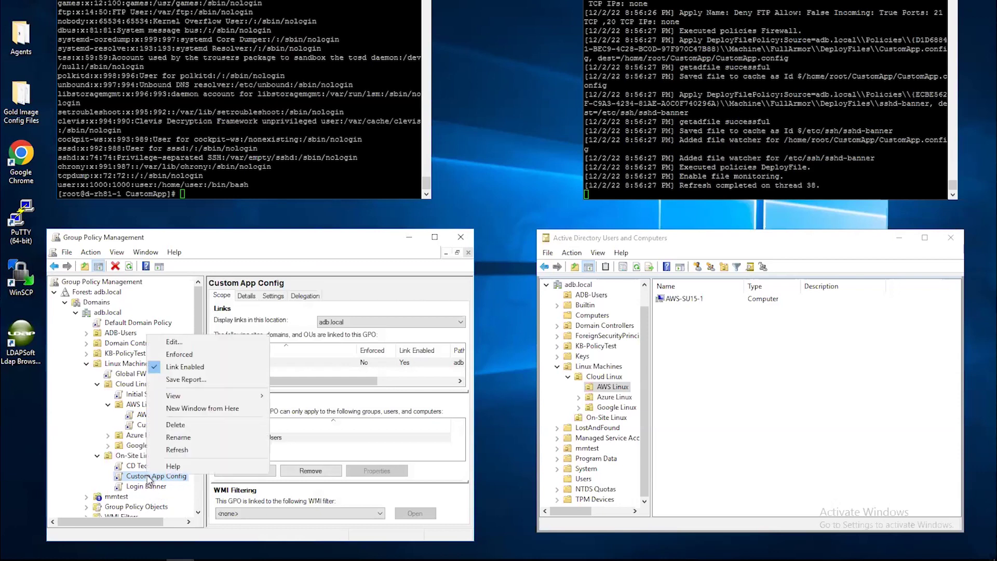
{"action": "left_click", "coordinate": [194, 344]}
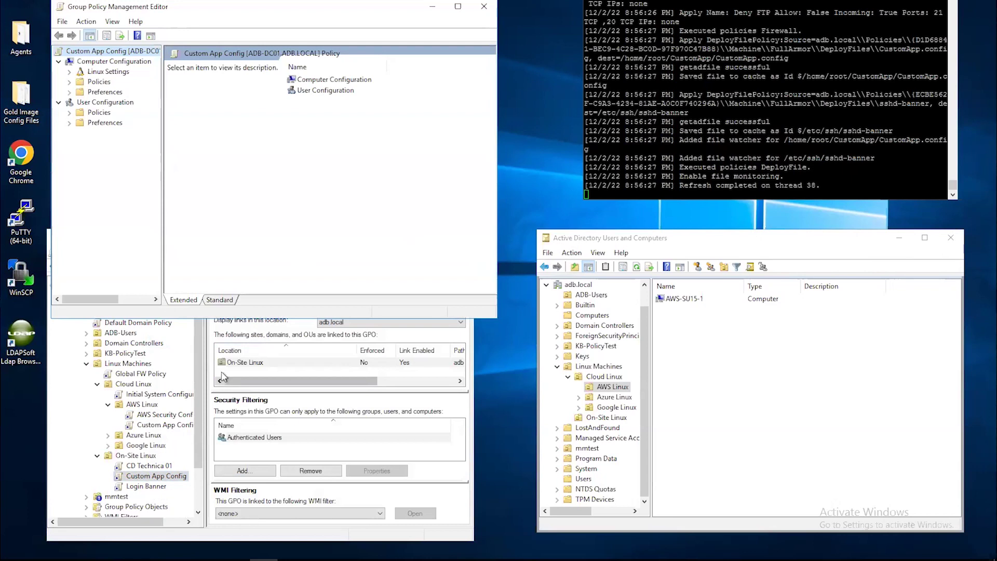
{"action": "left_click_drag", "start_coordinate": [244, 8], "coordinate": [285, 21]}
{"action": "left_click_drag", "start_coordinate": [370, 36], "coordinate": [370, 36]}
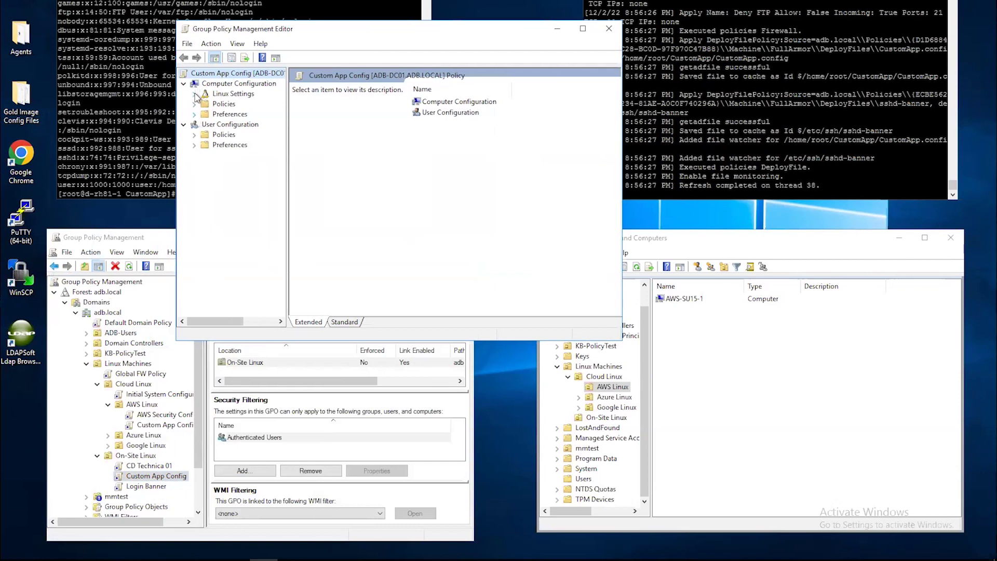
Step: Show Custom App Config's Deploy Files entry: CustomApp.config to /home/root/CustomApp with 777 permissions, full path visible
{"action": "left_click", "coordinate": [196, 94]}
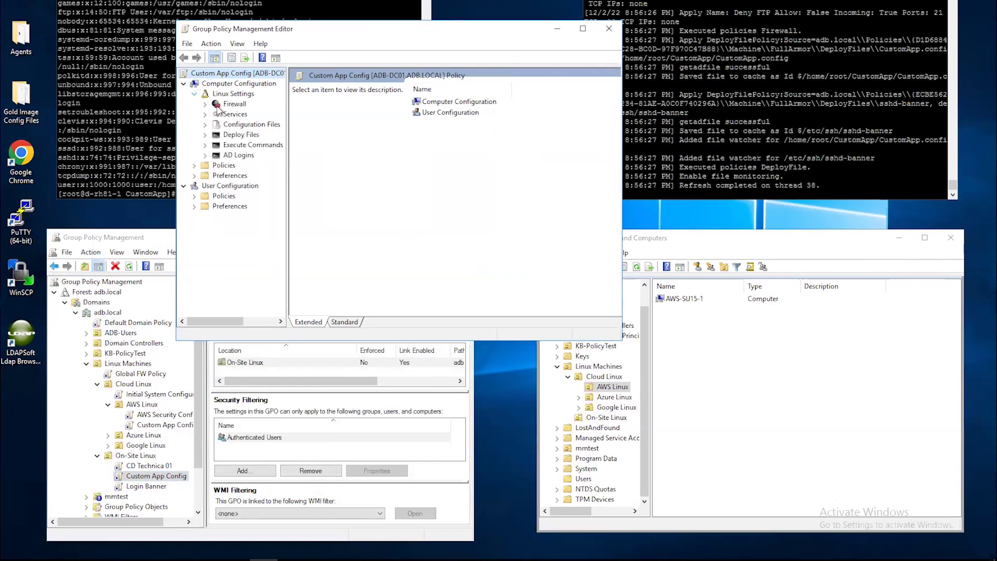
{"action": "left_click", "coordinate": [239, 135]}
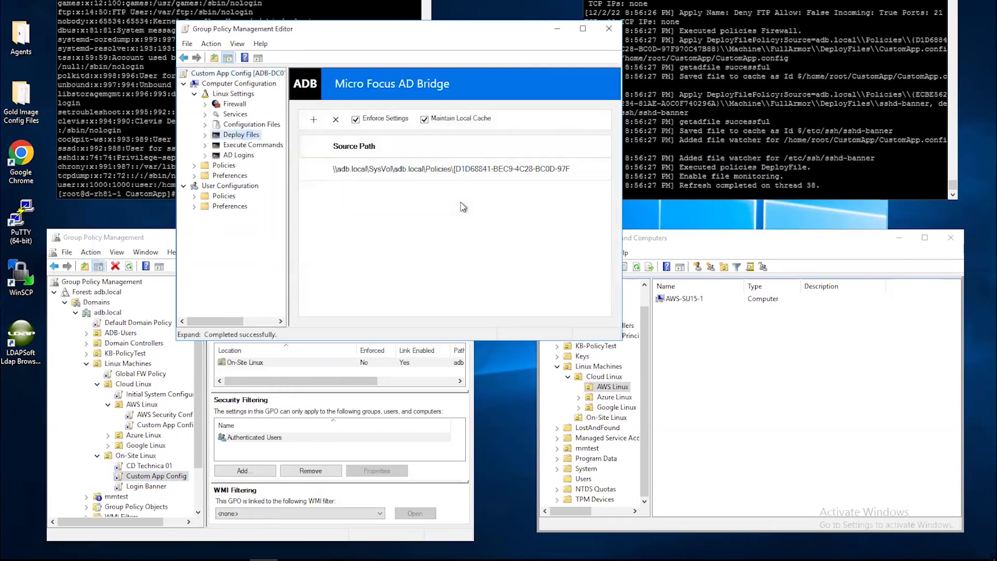
{"action": "left_click_drag", "start_coordinate": [623, 172], "coordinate": [907, 163]}
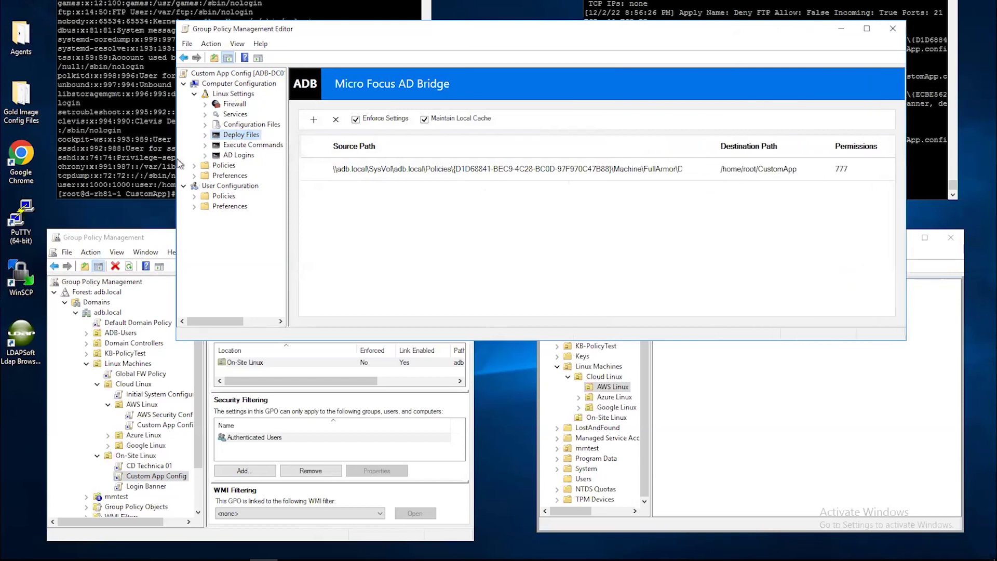
{"action": "left_click_drag", "start_coordinate": [176, 158], "coordinate": [46, 169]}
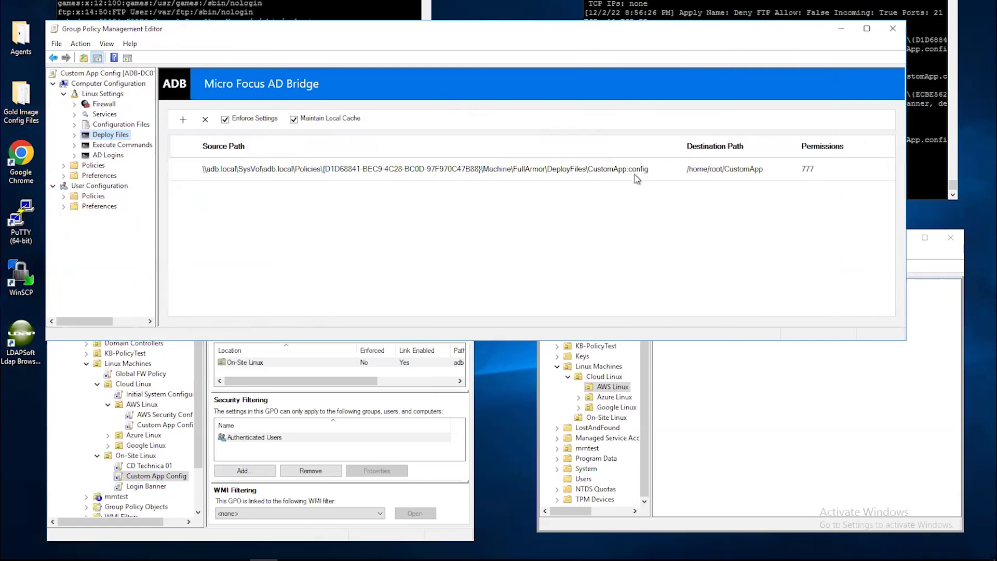
{"action": "left_click", "coordinate": [22, 108]}
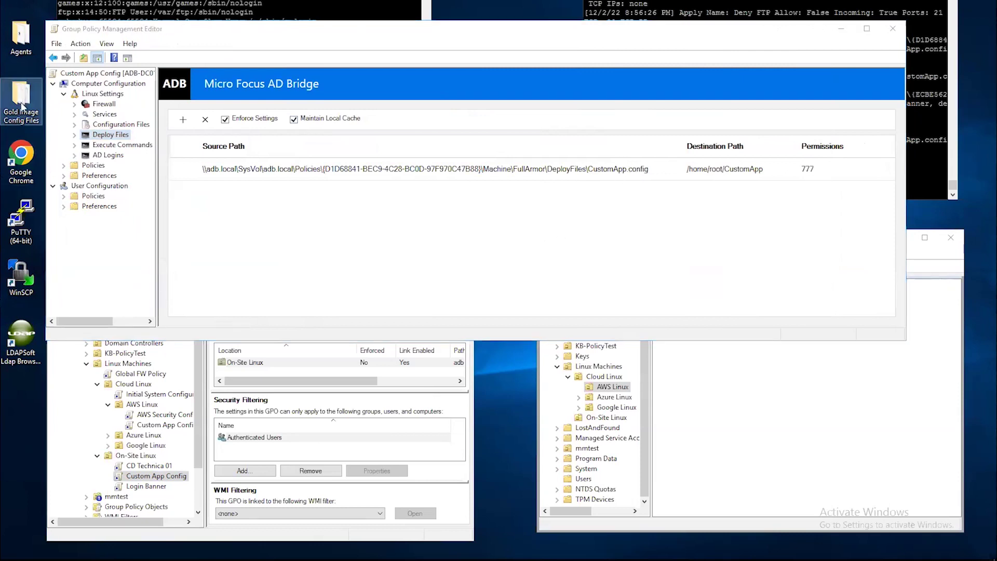
Step: Read the gold-image CustomApp.config (SecureThisApp = Yes), close it and its folder, then run pwd
{"action": "double_click", "coordinate": [22, 107]}
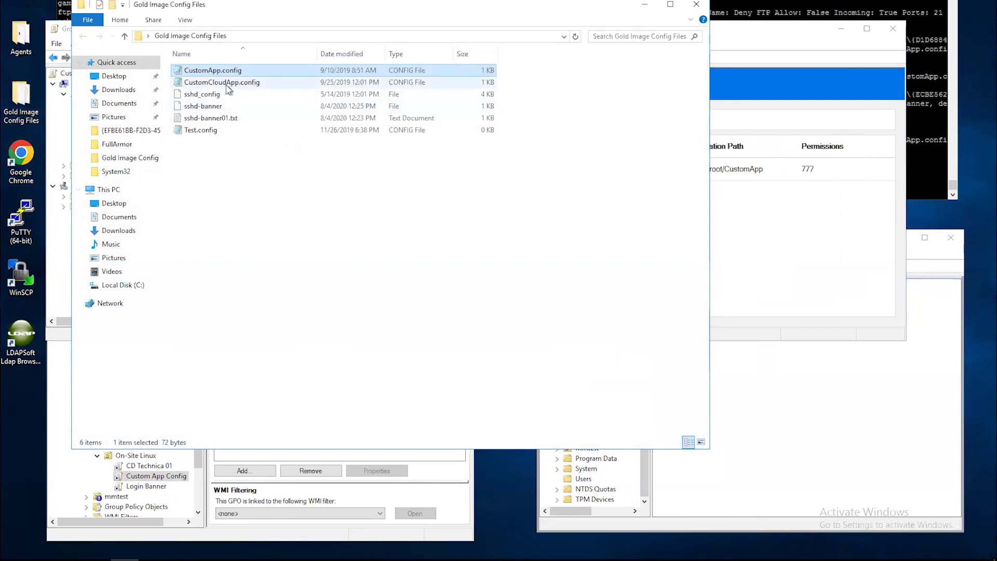
{"action": "double_click", "coordinate": [222, 72]}
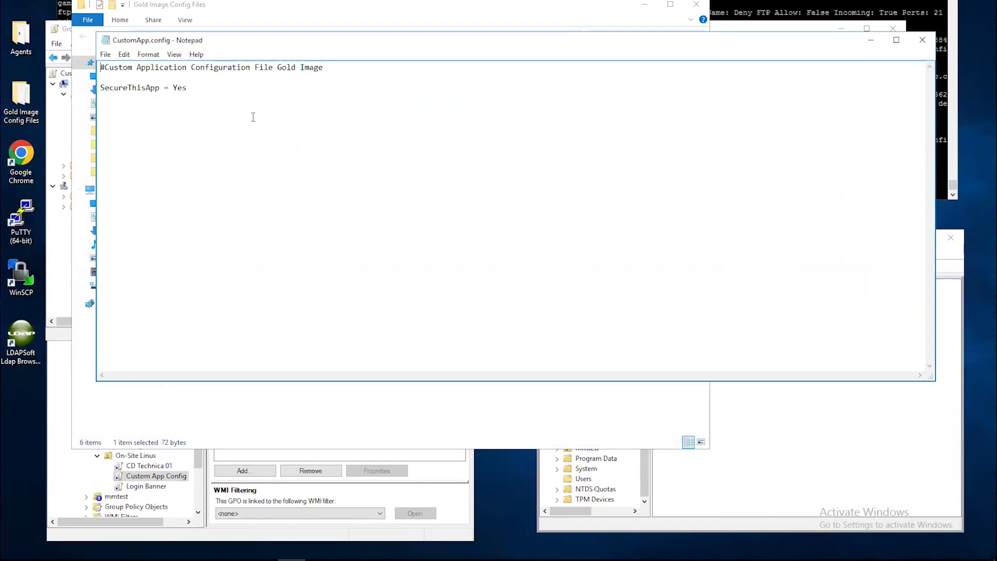
{"action": "left_click", "coordinate": [921, 41]}
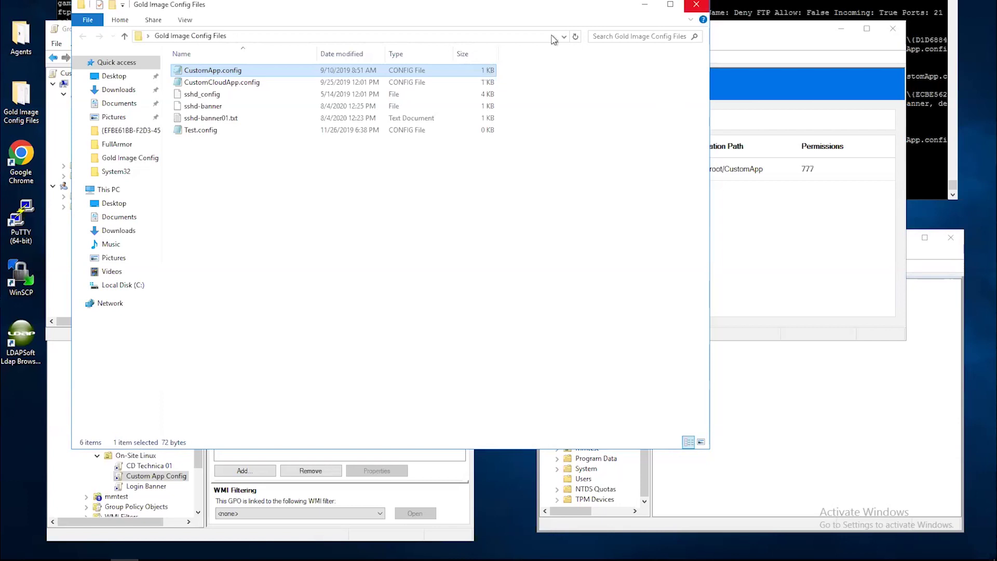
{"action": "left_click", "coordinate": [696, 4]}
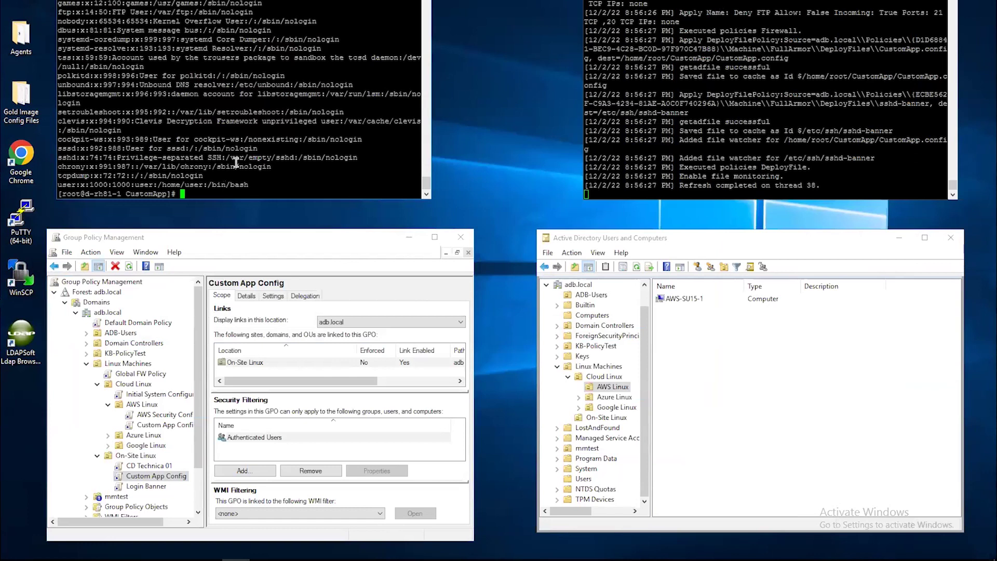
{"action": "type", "text": "pwd"}
{"action": "key", "text": "Return"}
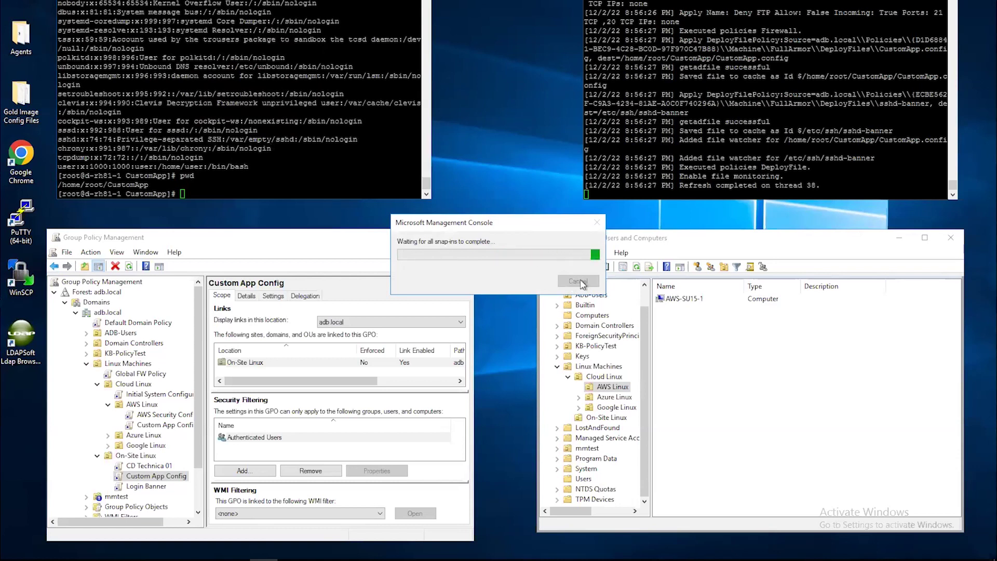
Step: In the left terminal, run ls and cat CustomApp.config to confirm SecureThisApp = Yes, then enter nano CustomApp.config
{"action": "left_click", "coordinate": [246, 148]}
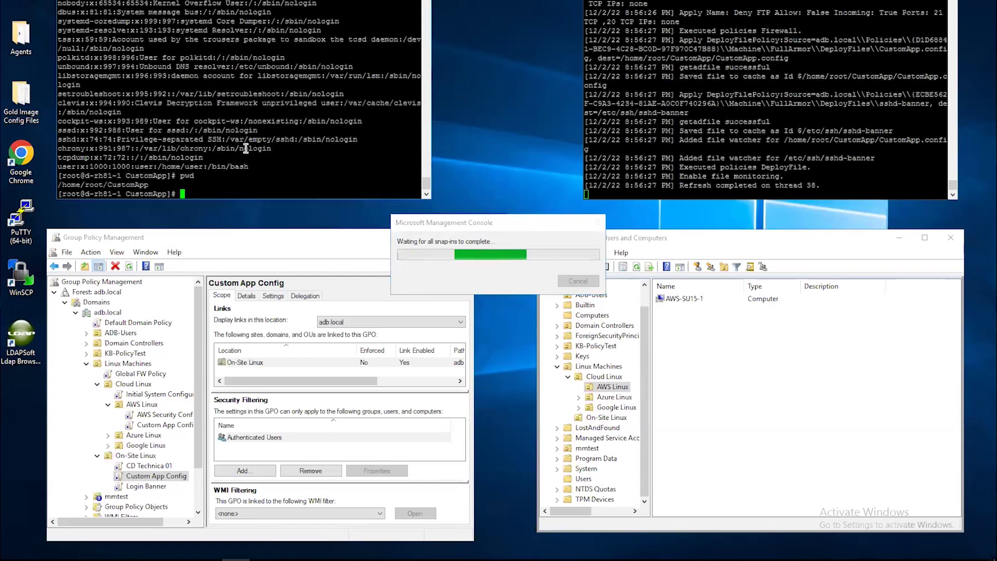
{"action": "type", "text": "ls"}
{"action": "key", "text": "Return"}
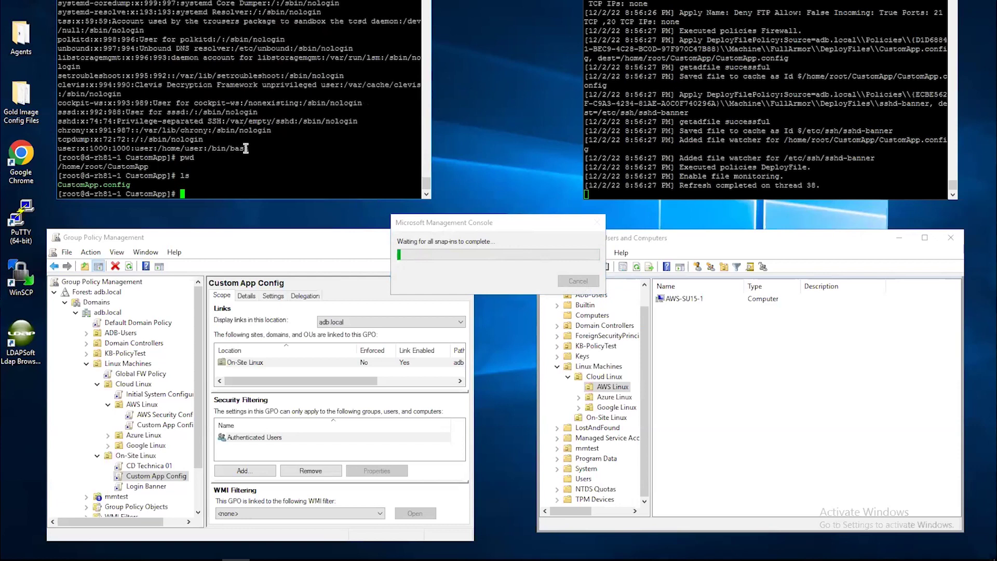
{"action": "type", "text": "cat "}
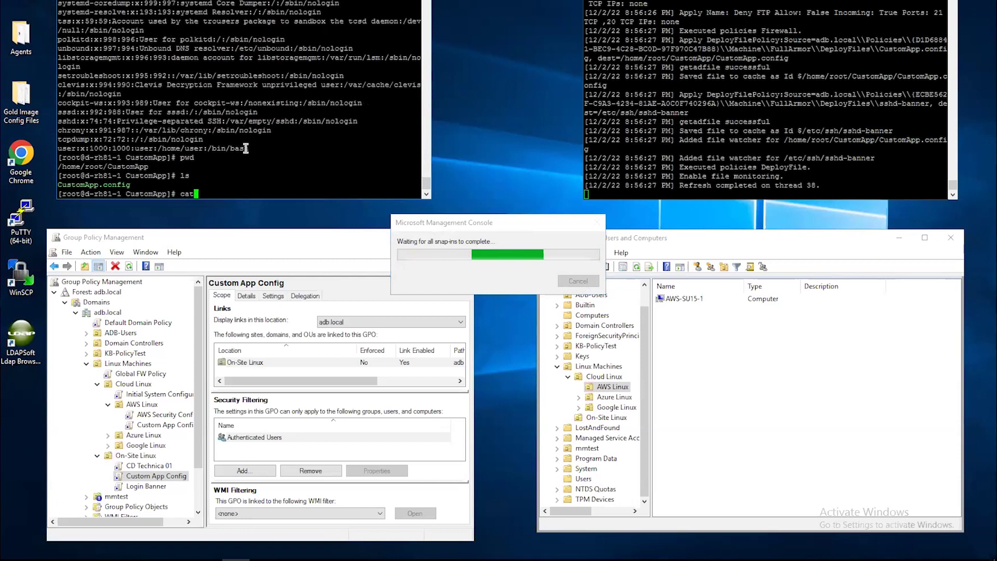
{"action": "type", "text": "CustomApp.config"}
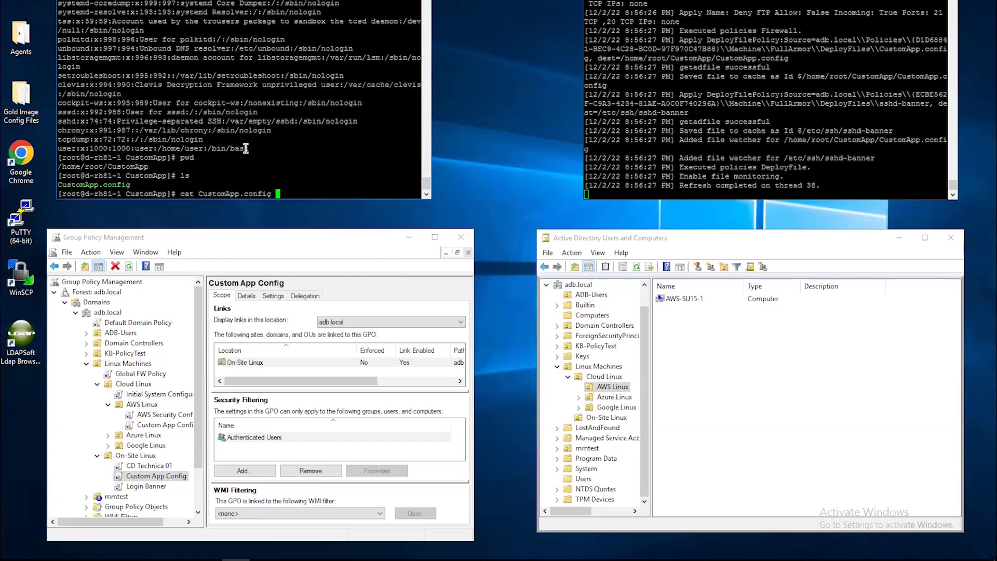
{"action": "key", "text": "Return"}
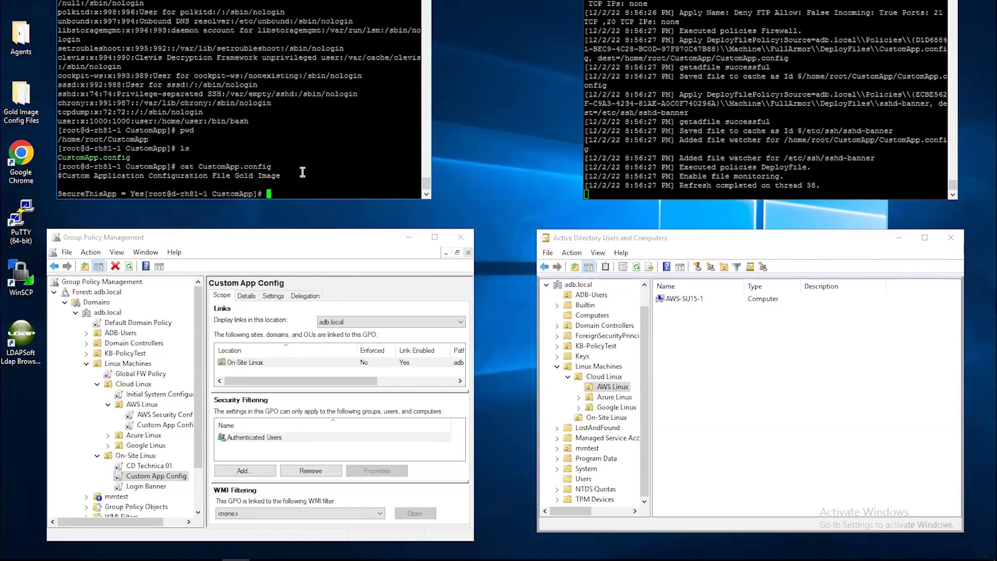
{"action": "key", "text": "Return"}
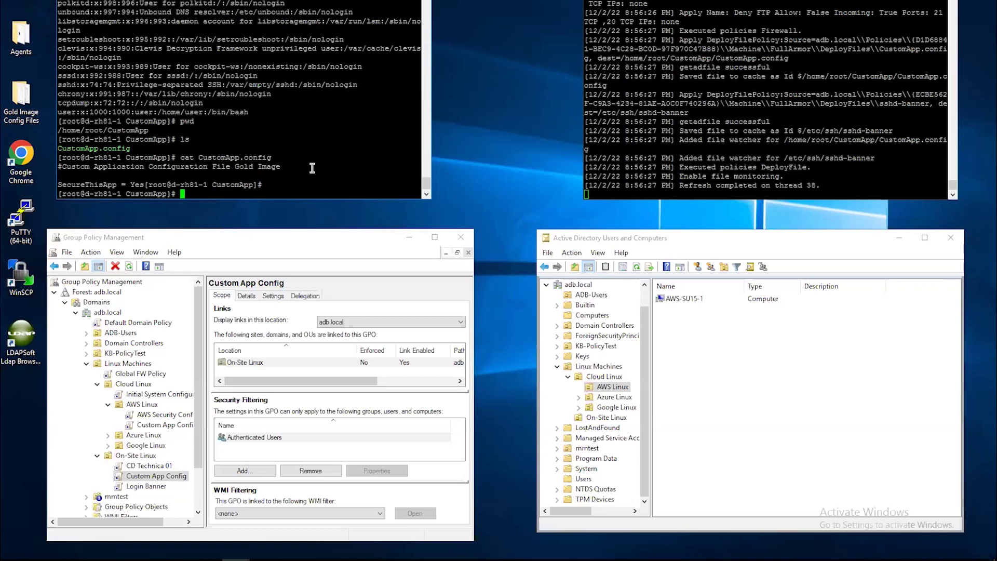
{"action": "type", "text": "nano CustomApp.config"}
Step: In nano, change SecureThisApp from Yes to No and add an EXPLOITED! line
{"action": "key", "text": "Return"}
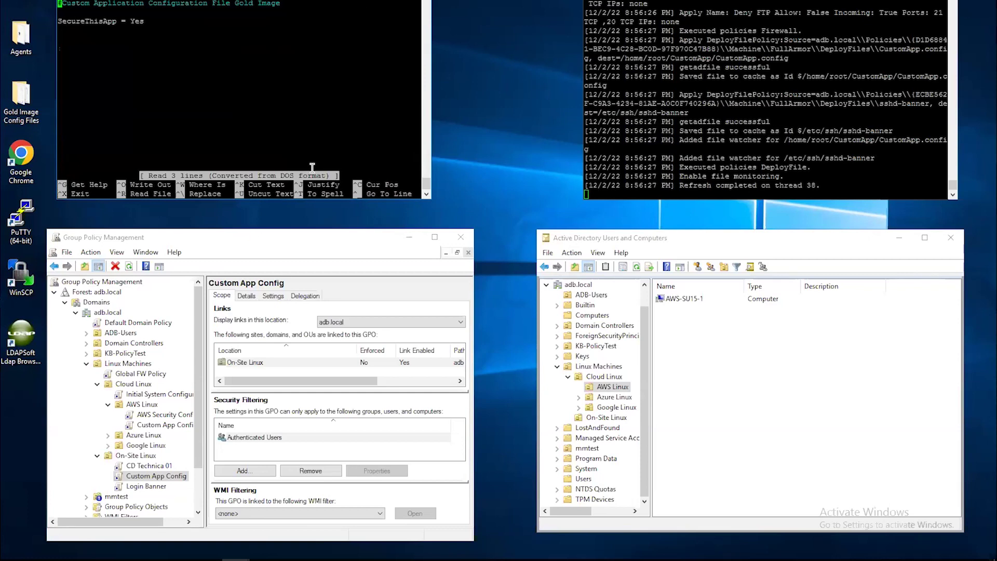
{"action": "key", "text": "Down"}
{"action": "key", "text": "Down"}
{"action": "key", "text": "Right"}
{"action": "key", "text": "Right"}
{"action": "key", "text": "Right"}
{"action": "key", "text": "Right"}
{"action": "key", "text": "Right"}
{"action": "key", "text": "Right"}
{"action": "key", "text": "Right"}
{"action": "key", "text": "Right"}
{"action": "key", "text": "Right"}
{"action": "key", "text": "Right"}
{"action": "key", "text": "Right"}
{"action": "key", "text": "Right"}
{"action": "key", "text": "Right"}
{"action": "key", "text": "Right"}
{"action": "key", "text": "Right"}
{"action": "key", "text": "Right"}
{"action": "key", "text": "Right"}
{"action": "key", "text": "Right"}
{"action": "key", "text": "Right"}
{"action": "key", "text": "BackSpace"}
{"action": "key", "text": "BackSpace"}
{"action": "key", "text": "BackSpace"}
{"action": "type", "text": "No"}
{"action": "key", "text": "Down"}
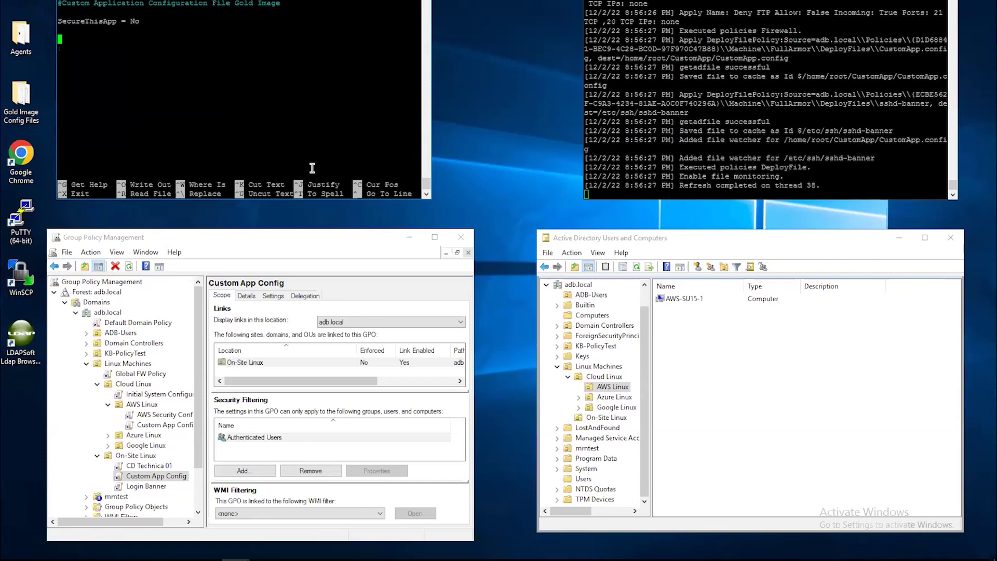
{"action": "type", "text": "EXPLOITED!"}
Step: Save the modified file as CustomApp.config and exit nano
{"action": "key", "text": "ctrl+x"}
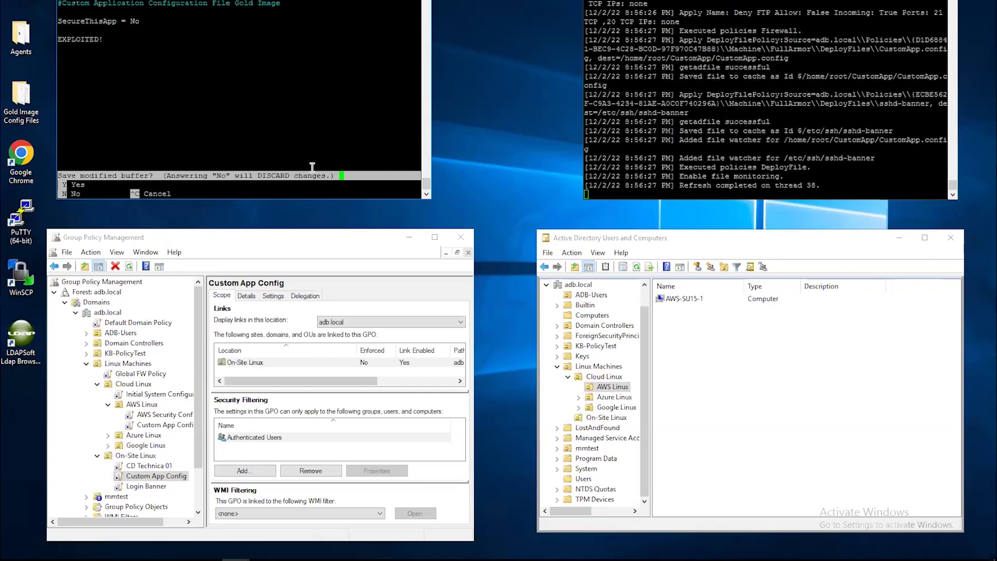
{"action": "key", "text": "y"}
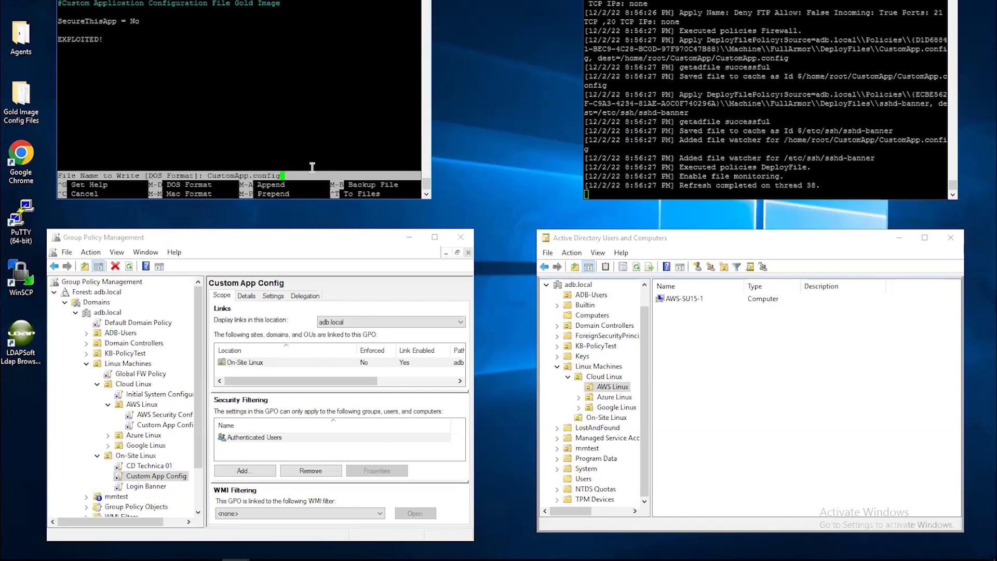
{"action": "key", "text": "Return"}
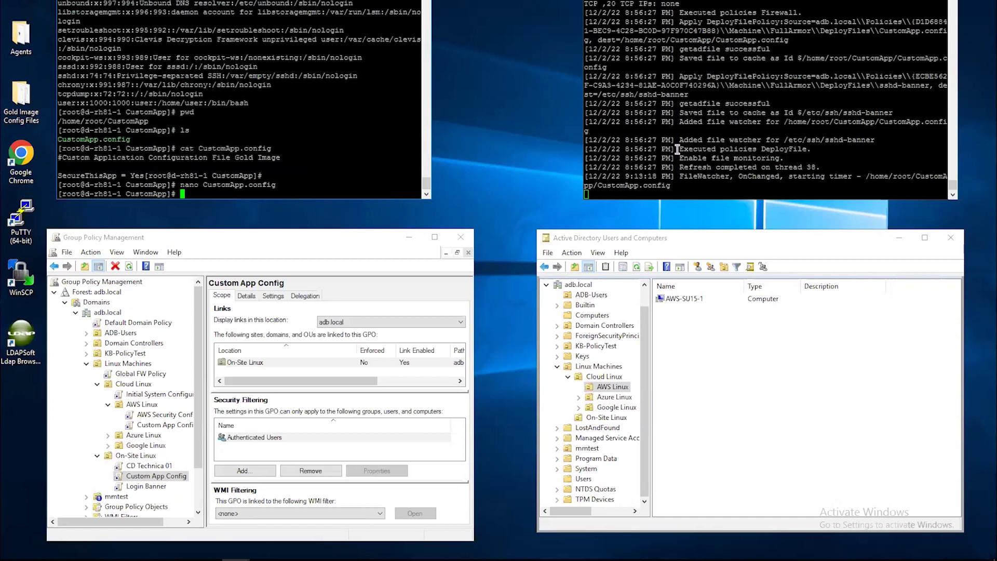
Step: Highlight the FileWatcher OnChanged log line, then rerun cat CustomApp.config to show the tampered contents
{"action": "left_click_drag", "start_coordinate": [678, 176], "coordinate": [715, 202]}
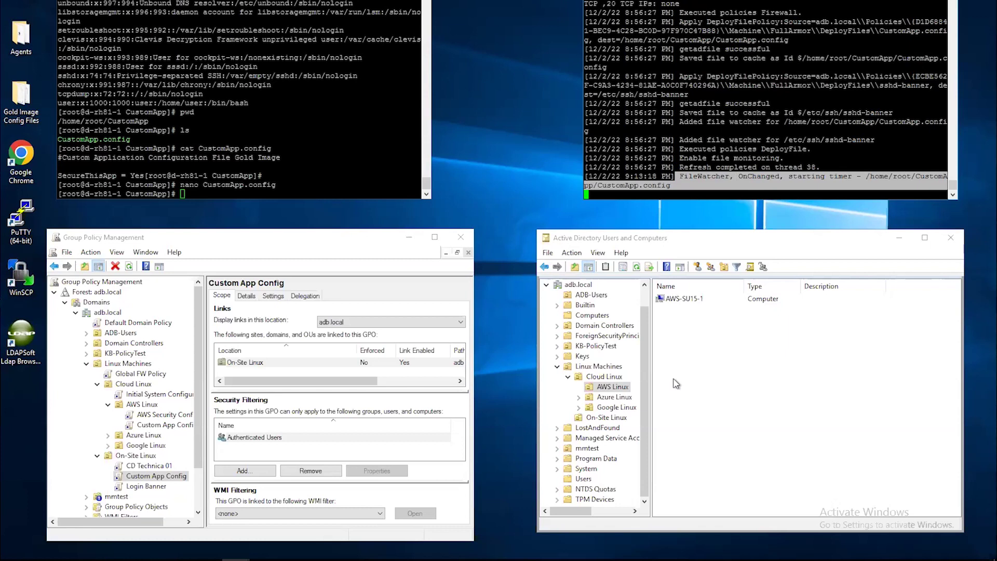
{"action": "left_click", "coordinate": [261, 170]}
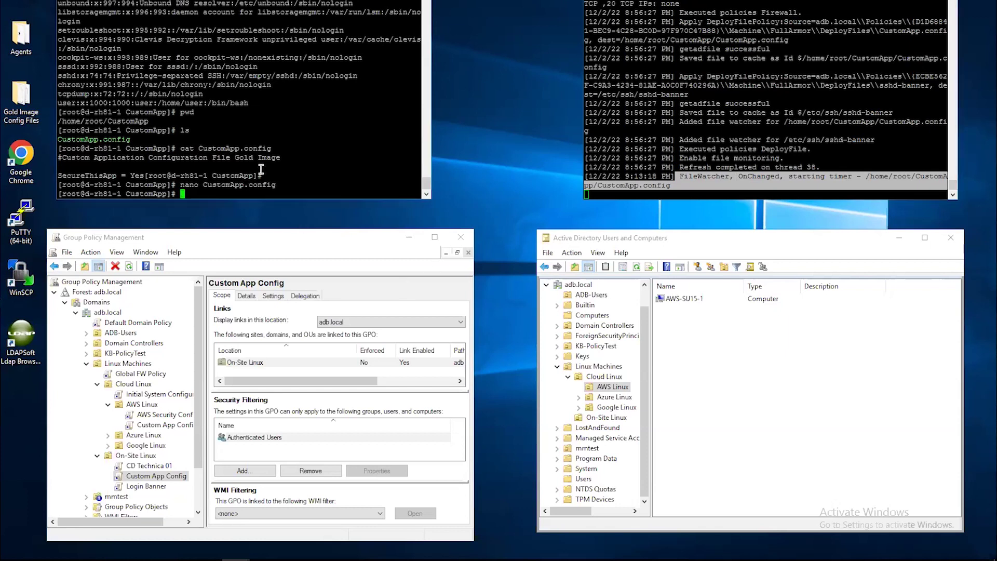
{"action": "key", "text": "Up"}
{"action": "key", "text": "Up"}
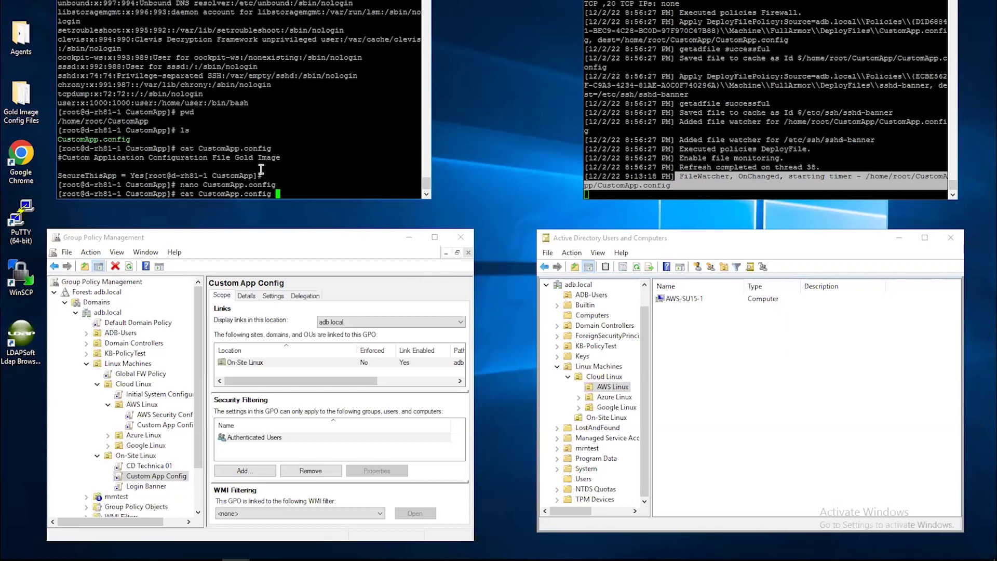
{"action": "key", "text": "Return"}
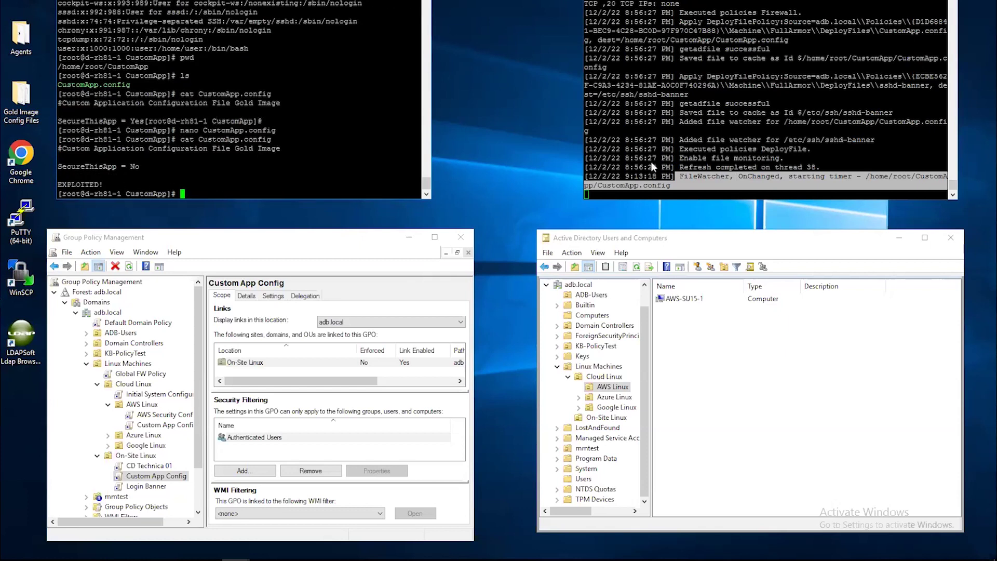
Step: After checking the agent log, rerun cat CustomApp.config to confirm it healed to SecureThisApp = Yes
{"action": "left_click", "coordinate": [721, 179]}
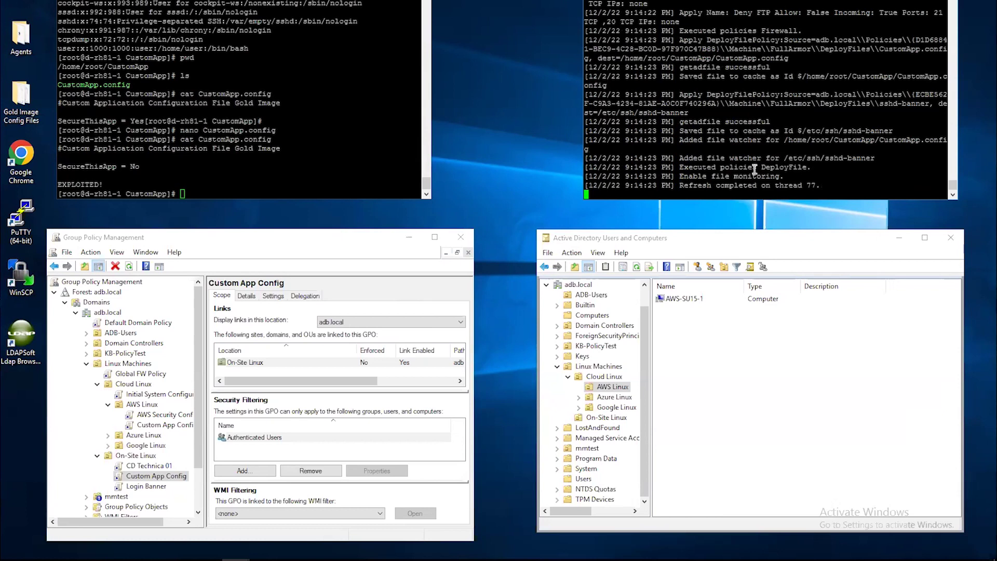
{"action": "left_click", "coordinate": [339, 170]}
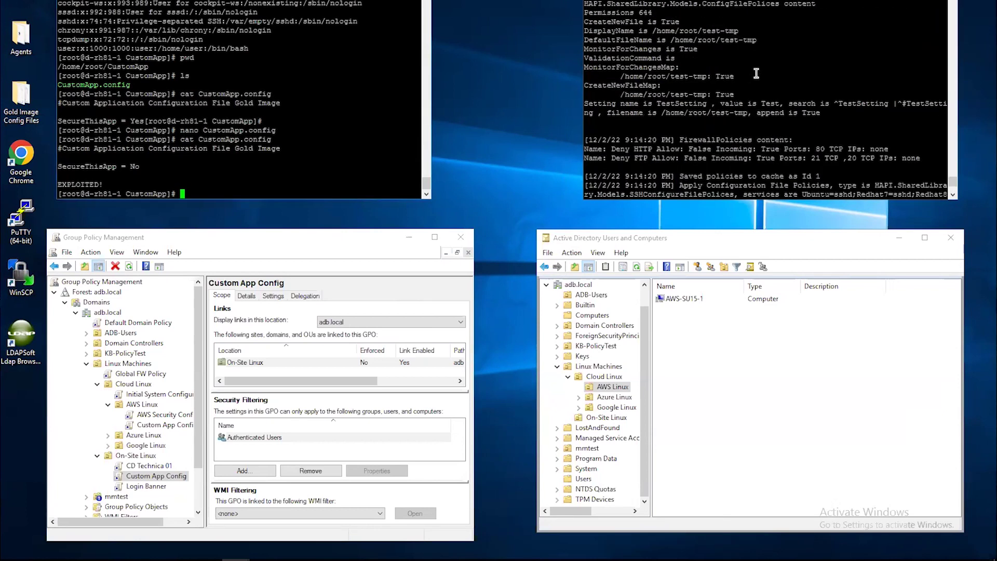
{"action": "key", "text": "Up"}
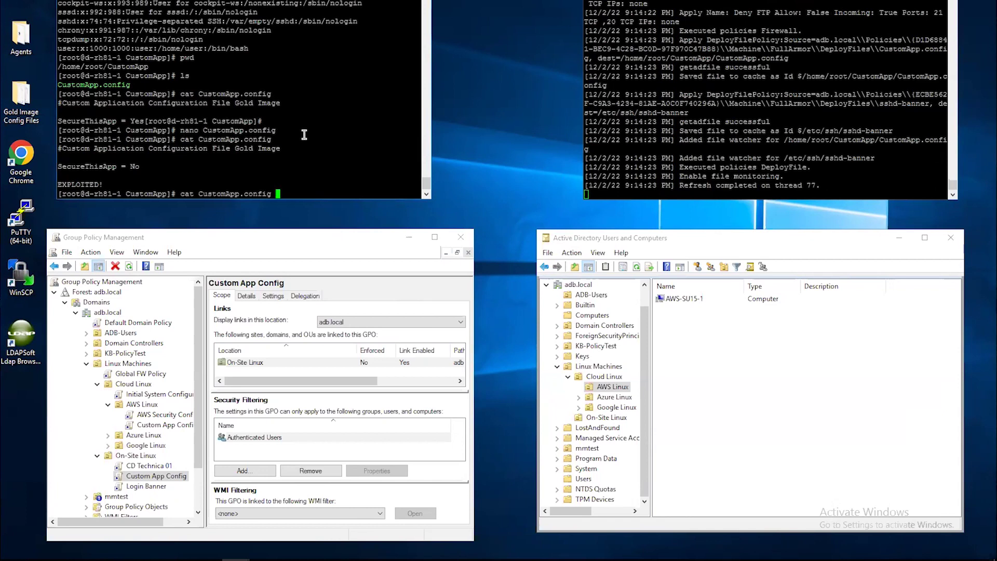
{"action": "key", "text": "Return"}
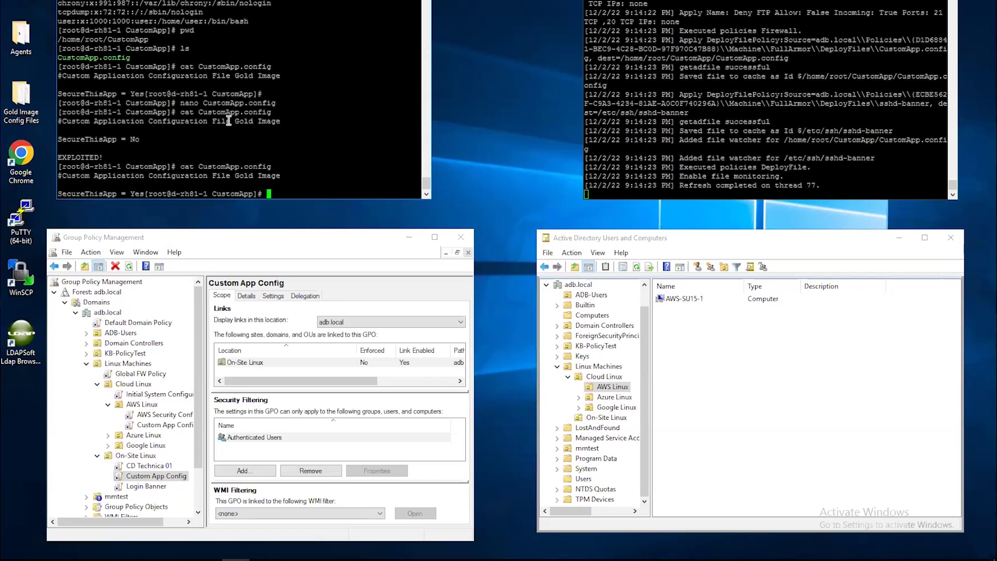
{"action": "right_click", "coordinate": [151, 477]}
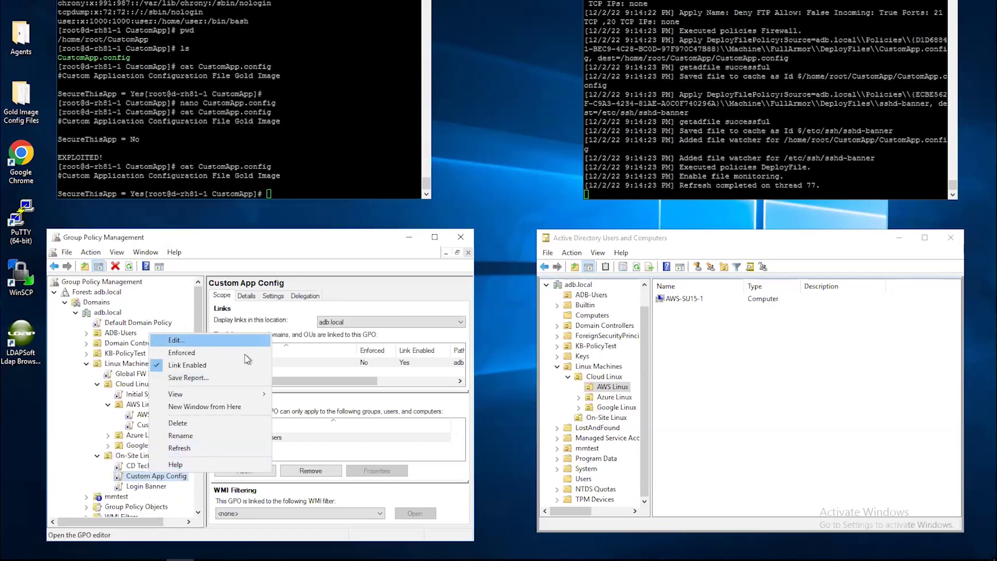
{"action": "left_click", "coordinate": [168, 340]}
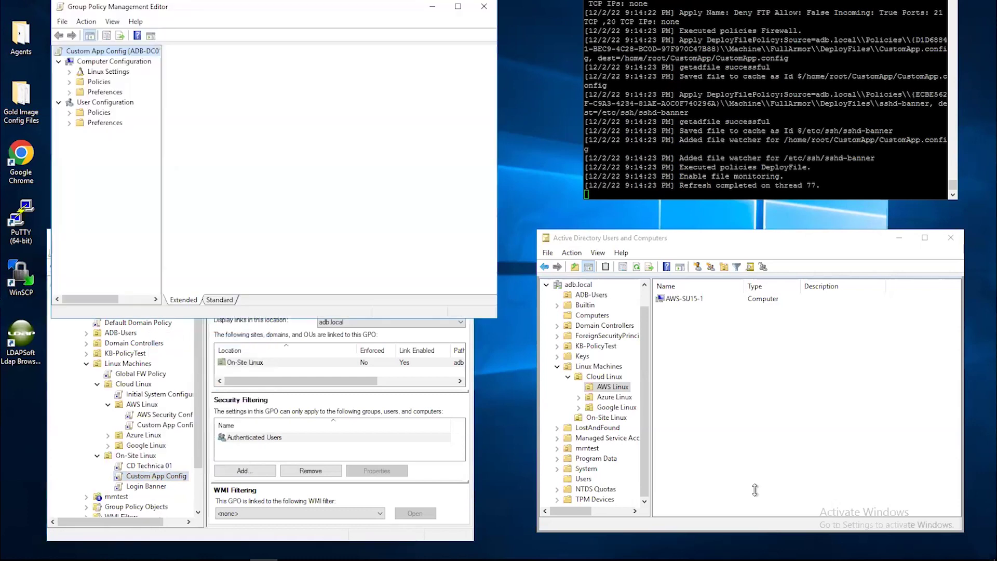
{"action": "left_click", "coordinate": [69, 72]}
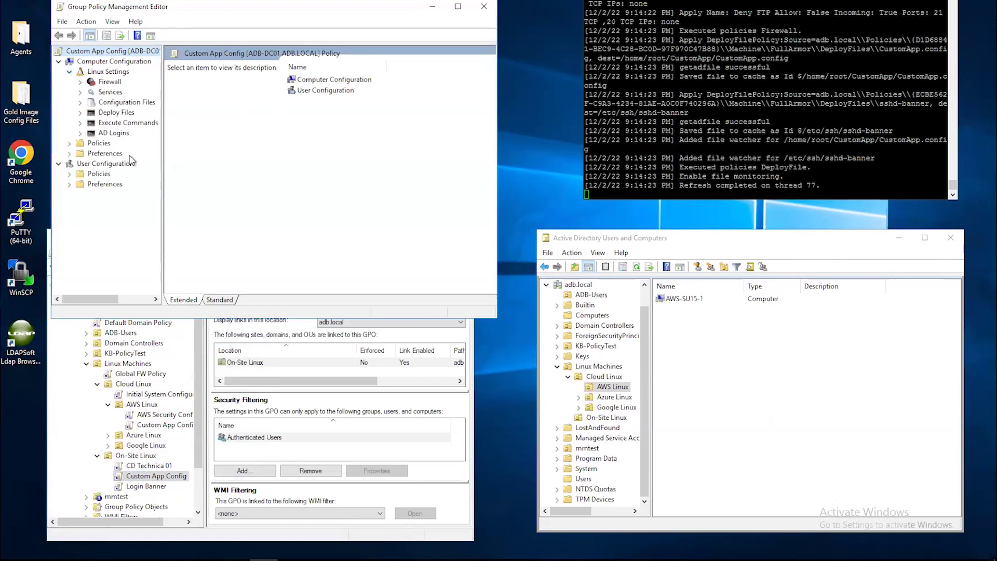
{"action": "left_click", "coordinate": [115, 113]}
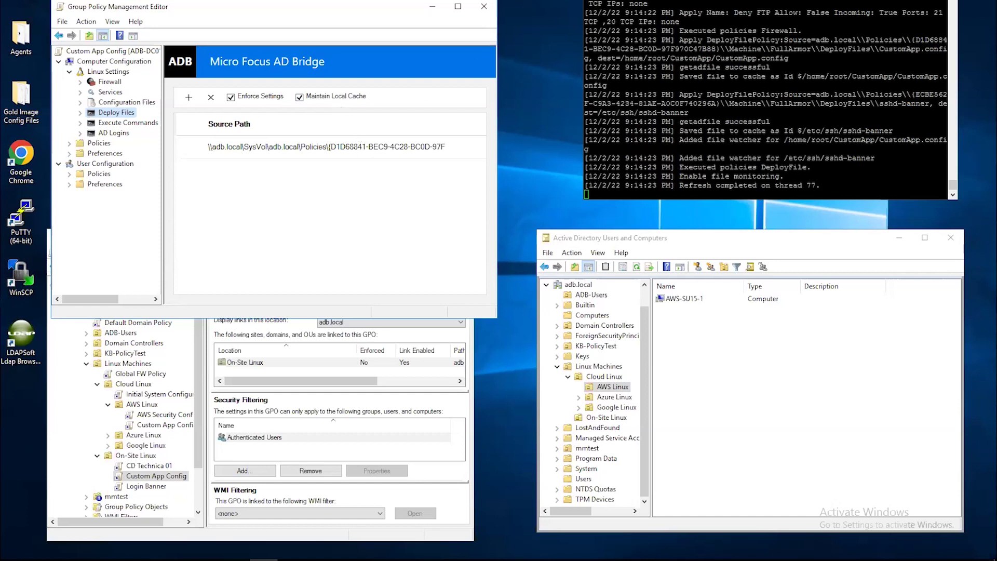
{"action": "left_click", "coordinate": [484, 7]}
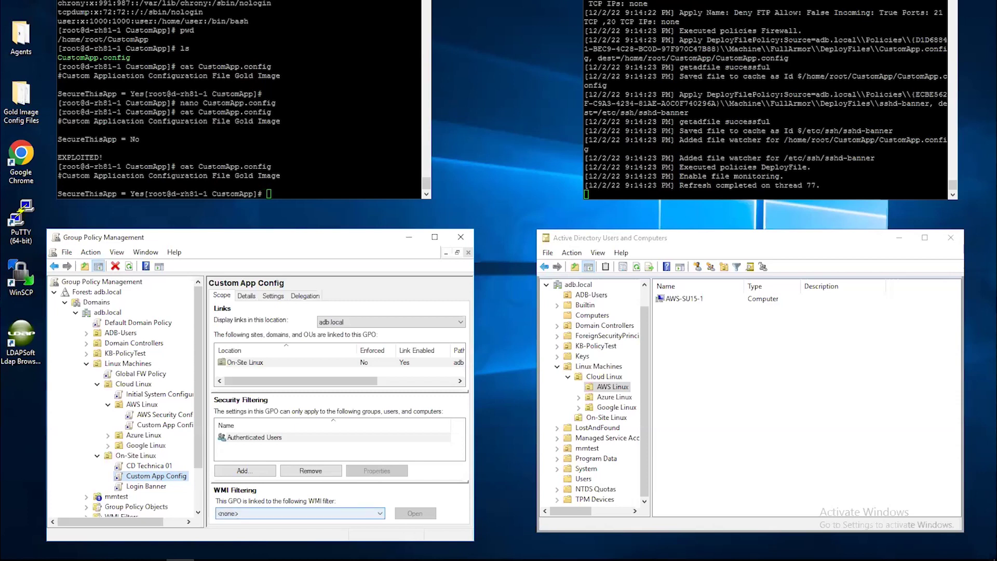
Step: Log in to Universal Policy Administrator as administrator to list the 56 universal policies
{"action": "left_click", "coordinate": [153, 559]}
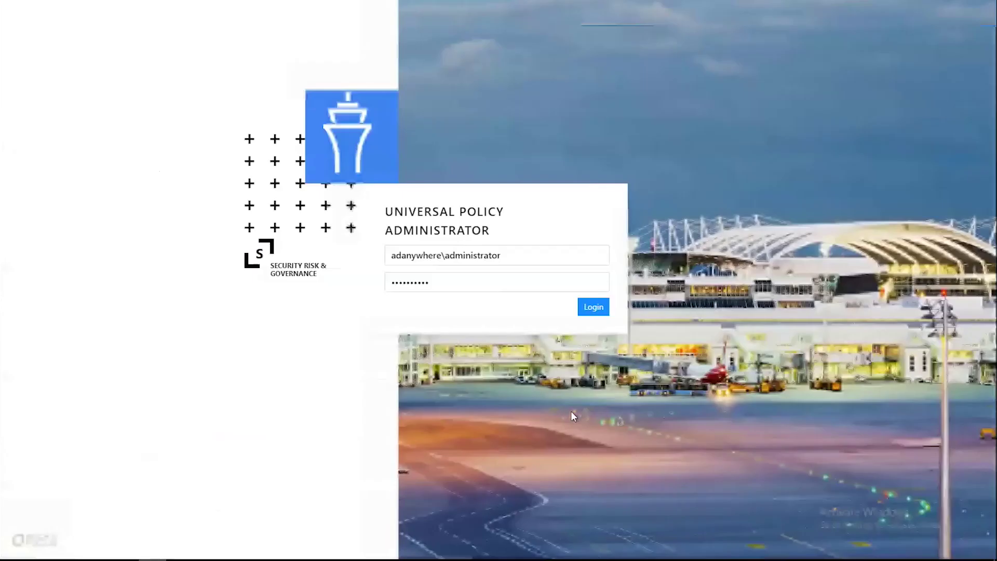
{"action": "left_click", "coordinate": [600, 310]}
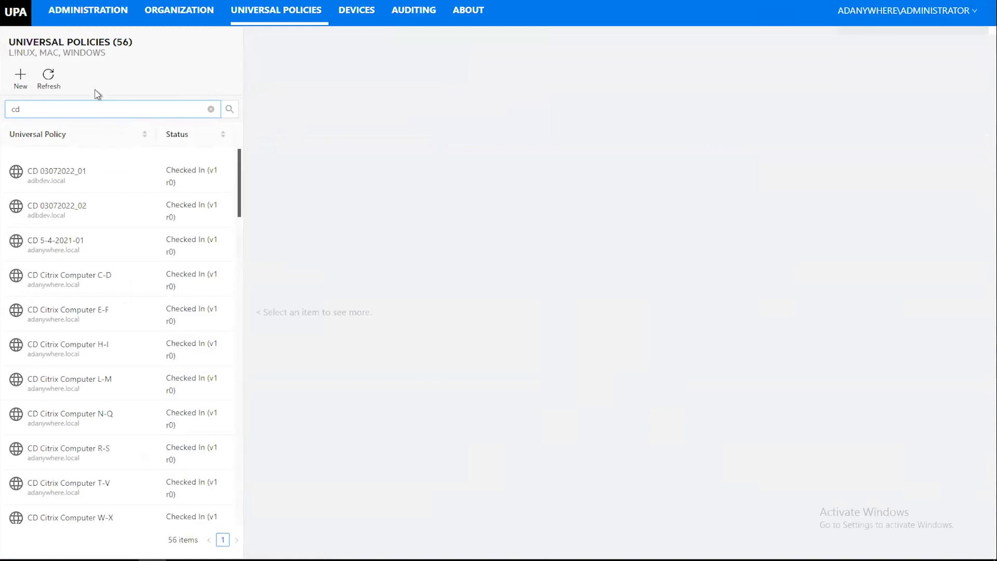
Step: Filter the universal policy list by 'Linux' and open CD Linux Test 01
{"action": "left_click", "coordinate": [20, 78]}
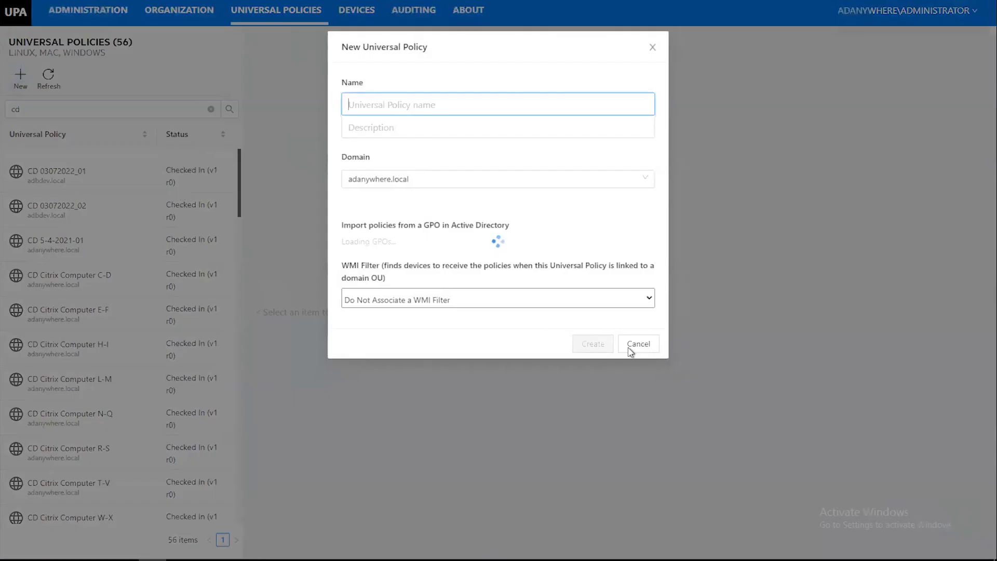
{"action": "left_click", "coordinate": [640, 349]}
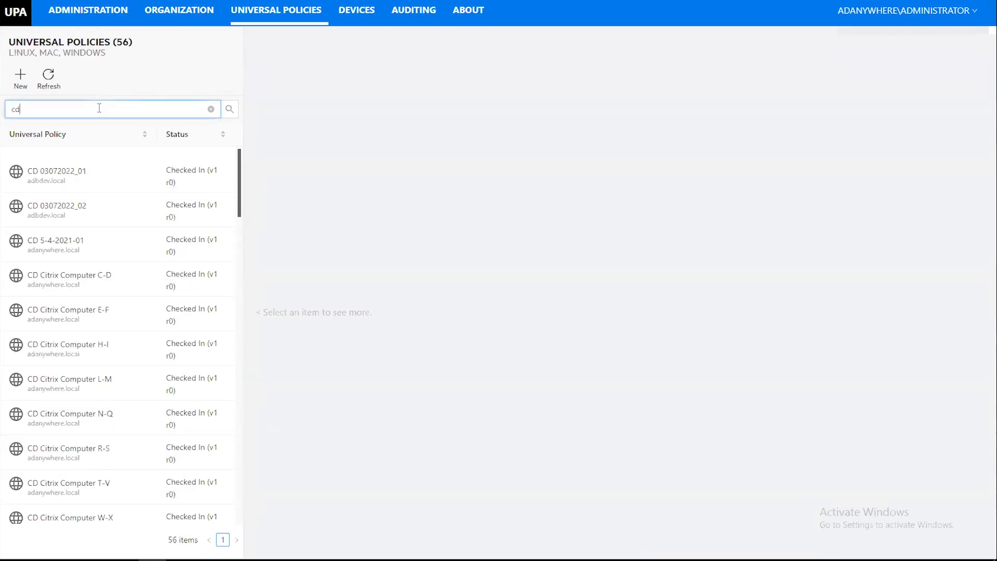
{"action": "key", "text": "BackSpace"}
{"action": "key", "text": "BackSpace"}
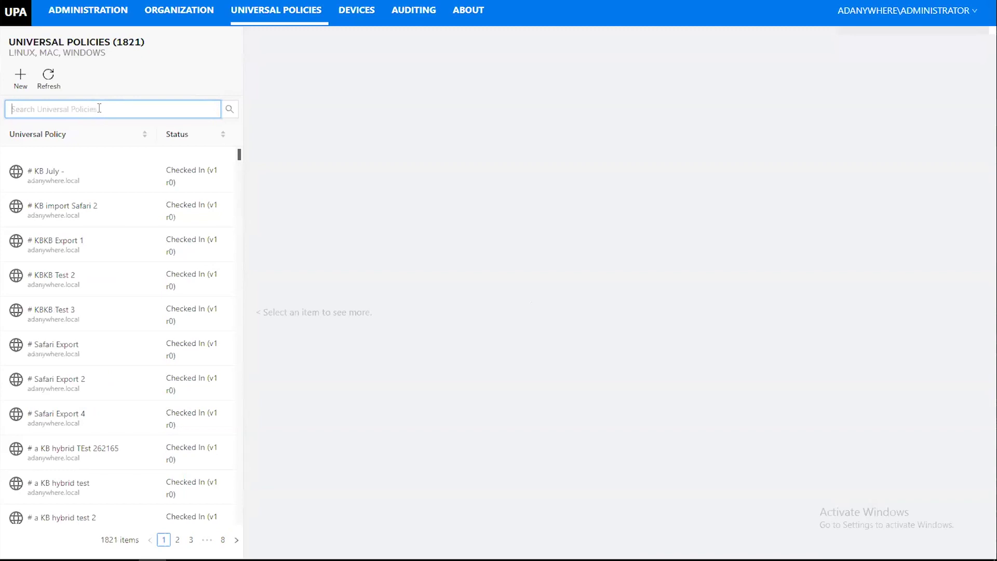
{"action": "type", "text": "Linu"}
{"action": "type", "text": "x"}
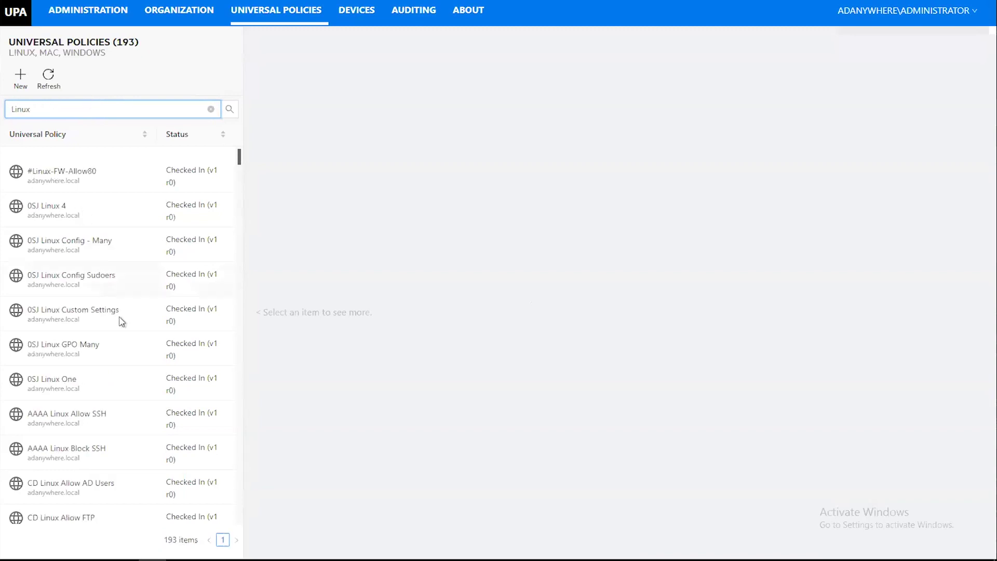
{"action": "scroll", "coordinate": [130, 365], "scroll_direction": "down", "scroll_amount": 5}
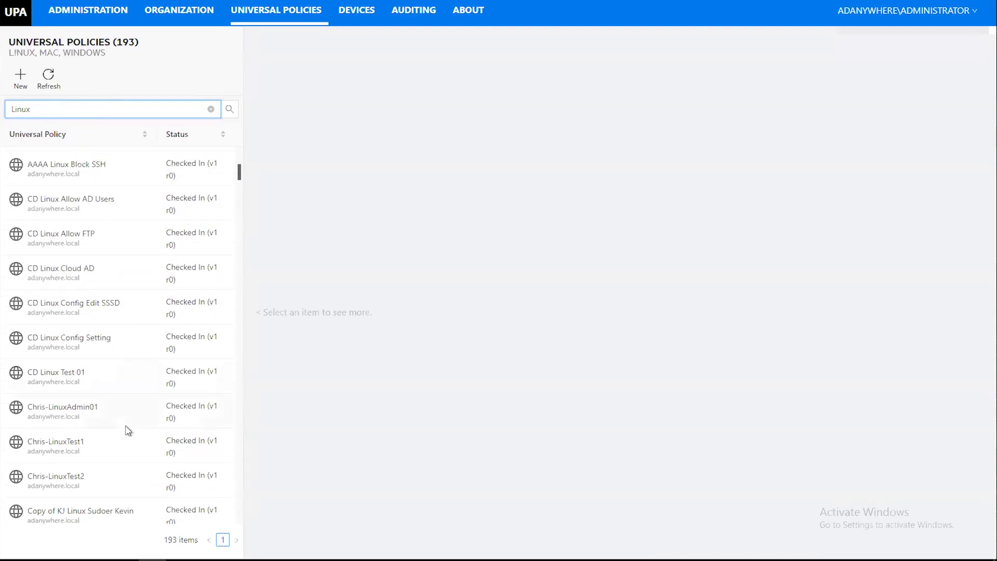
{"action": "left_click", "coordinate": [99, 380]}
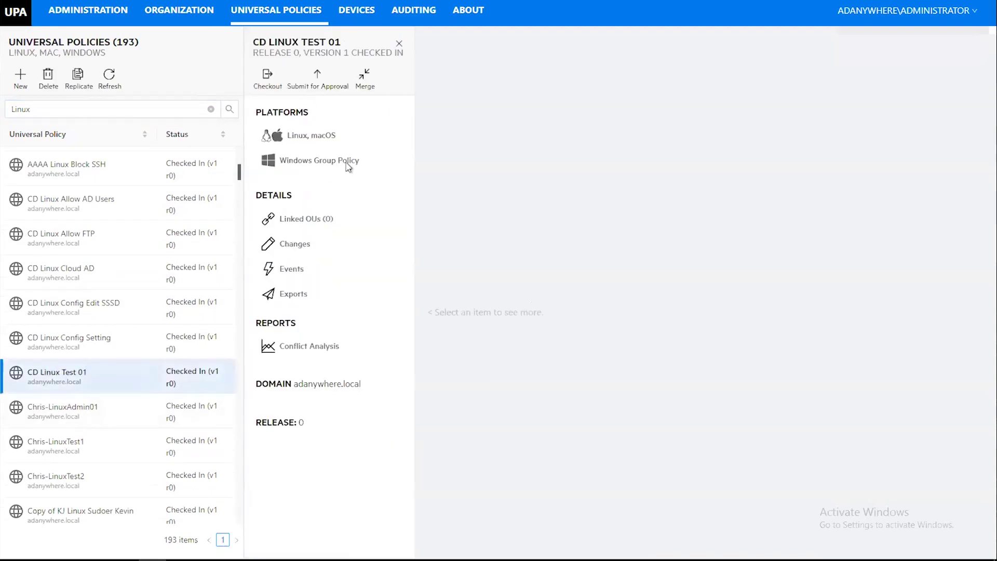
Step: View CD Linux Config Setting's Firewall Allow SSH rule, check out the policy, and begin adding a policy
{"action": "left_click", "coordinate": [317, 136]}
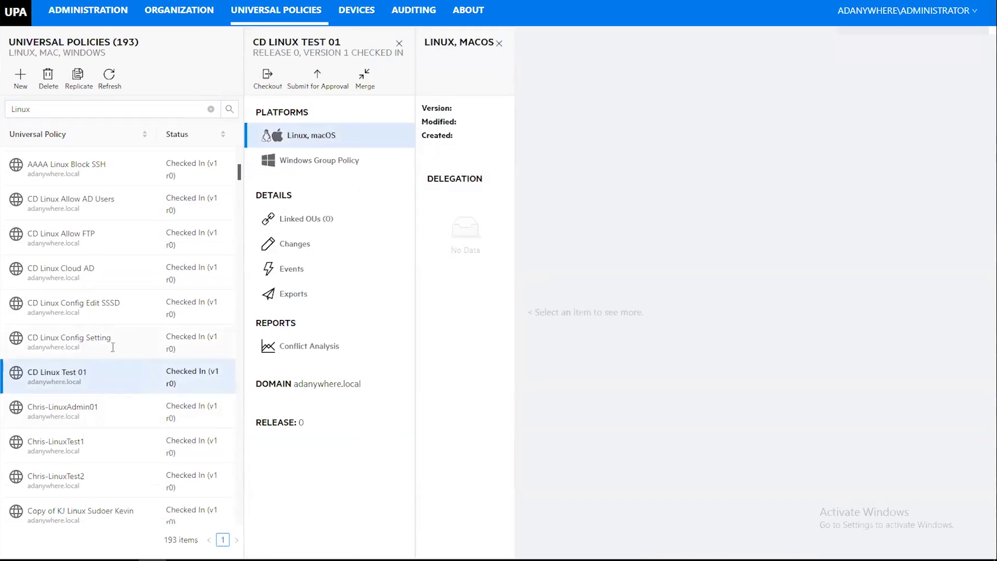
{"action": "left_click", "coordinate": [136, 354]}
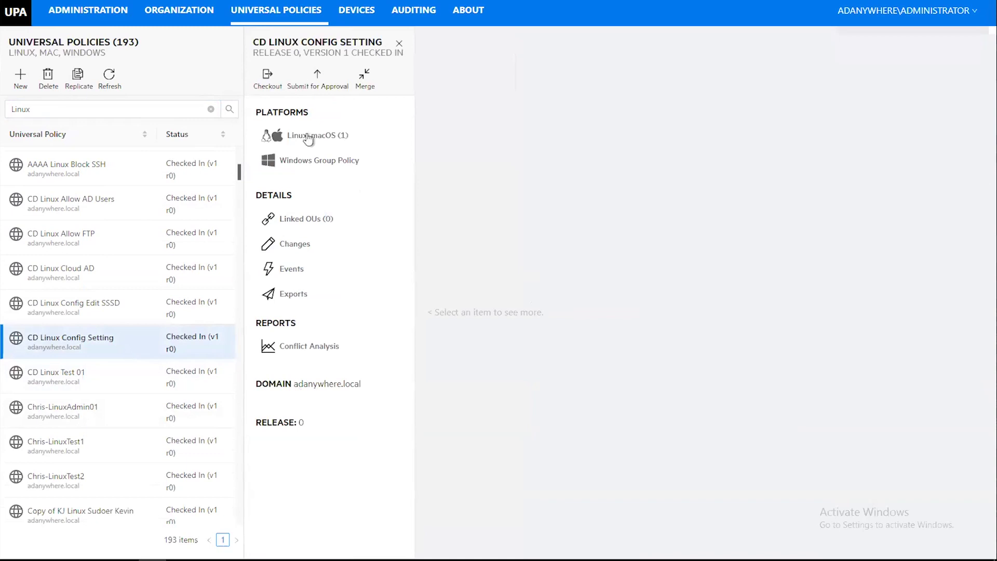
{"action": "left_click", "coordinate": [309, 138]}
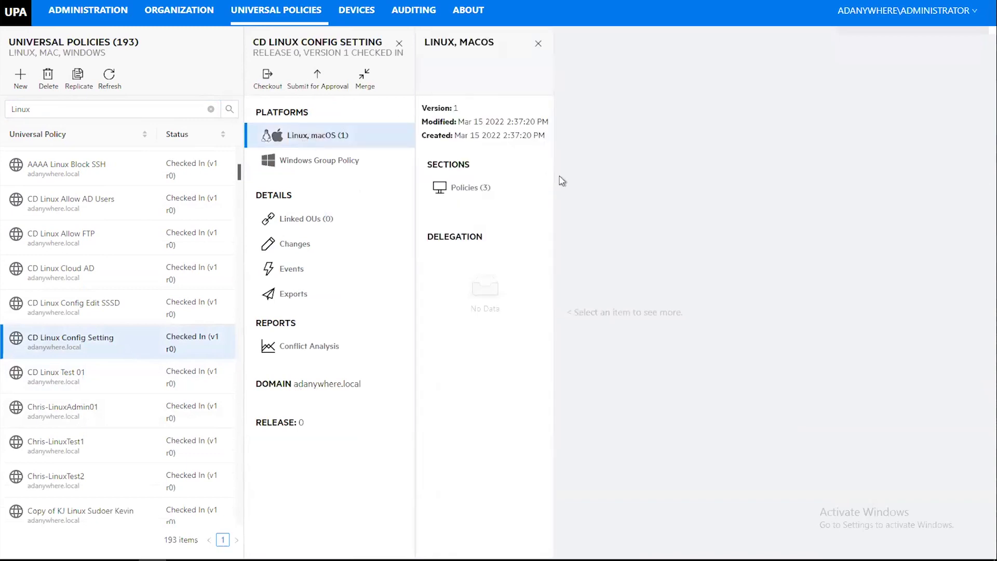
{"action": "left_click", "coordinate": [468, 190]}
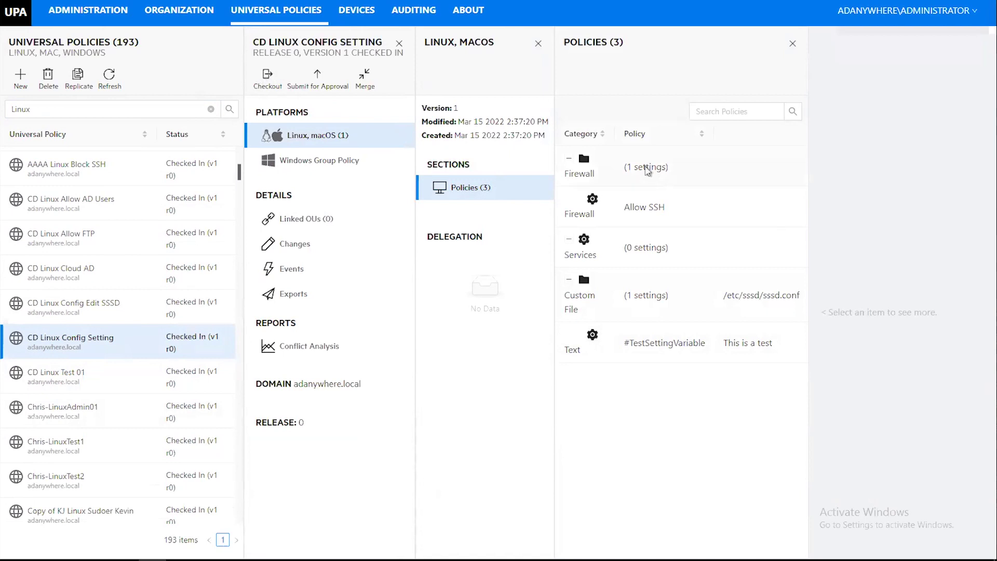
{"action": "left_click", "coordinate": [648, 168]}
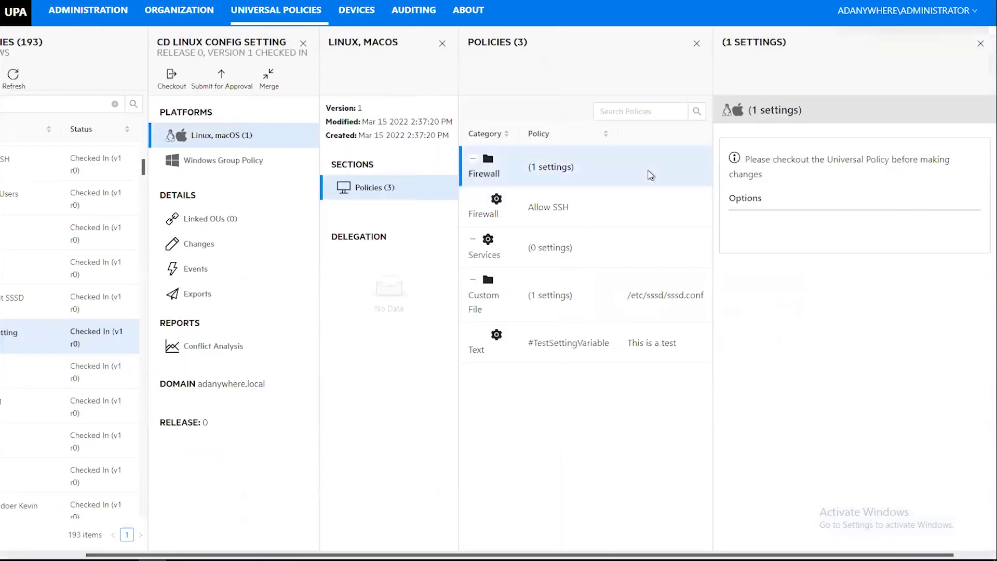
{"action": "left_click", "coordinate": [572, 207]}
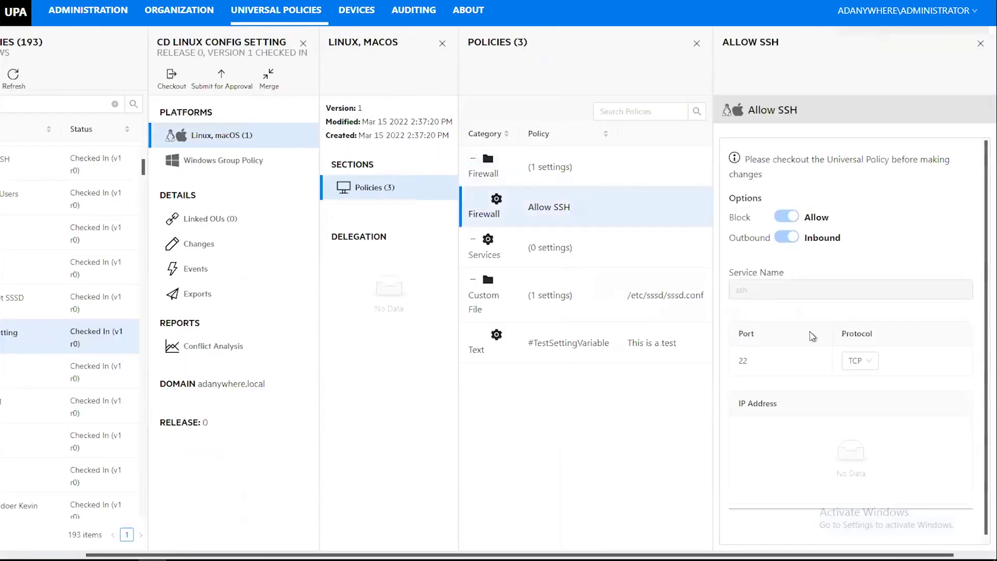
{"action": "left_click", "coordinate": [173, 81]}
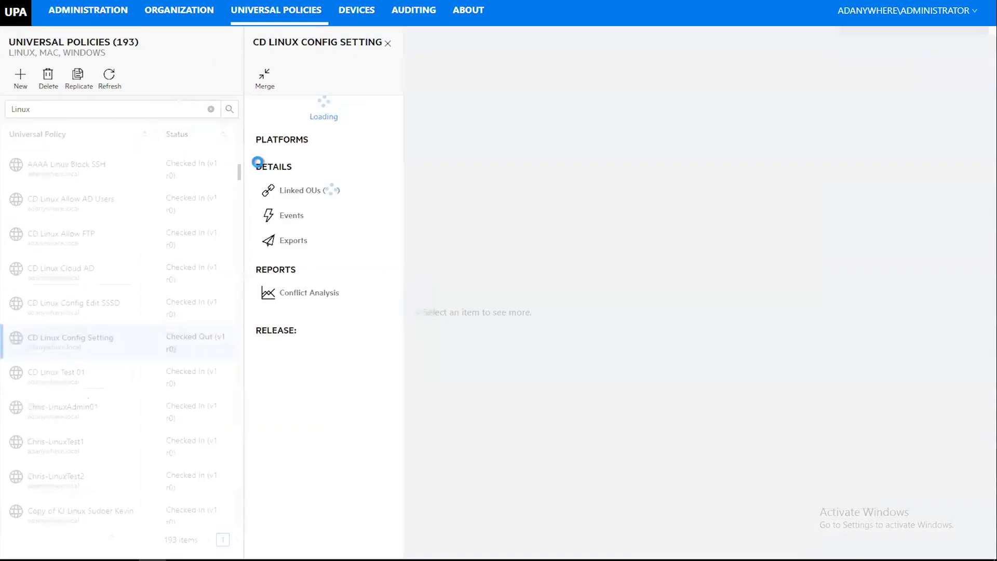
{"action": "left_click", "coordinate": [263, 77]}
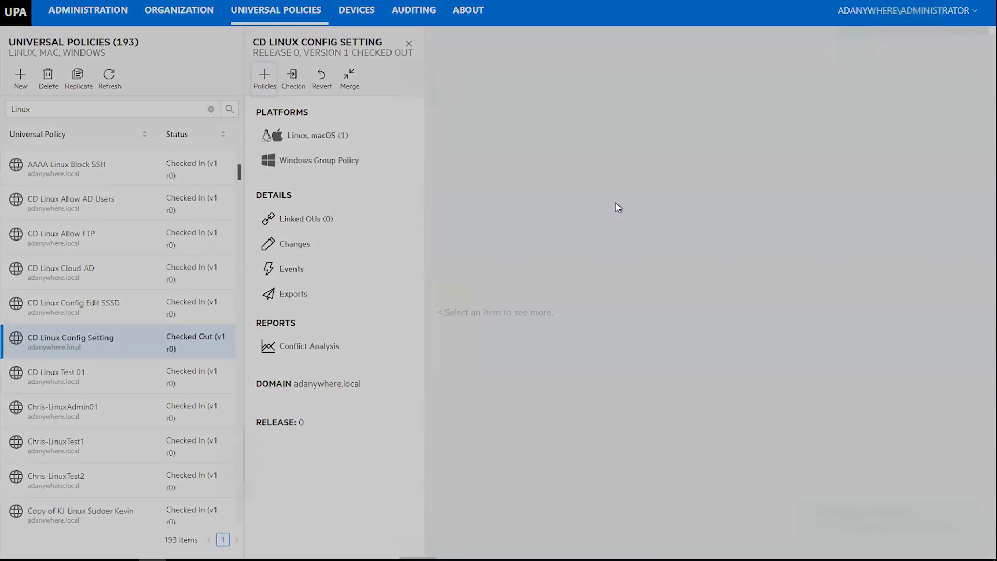